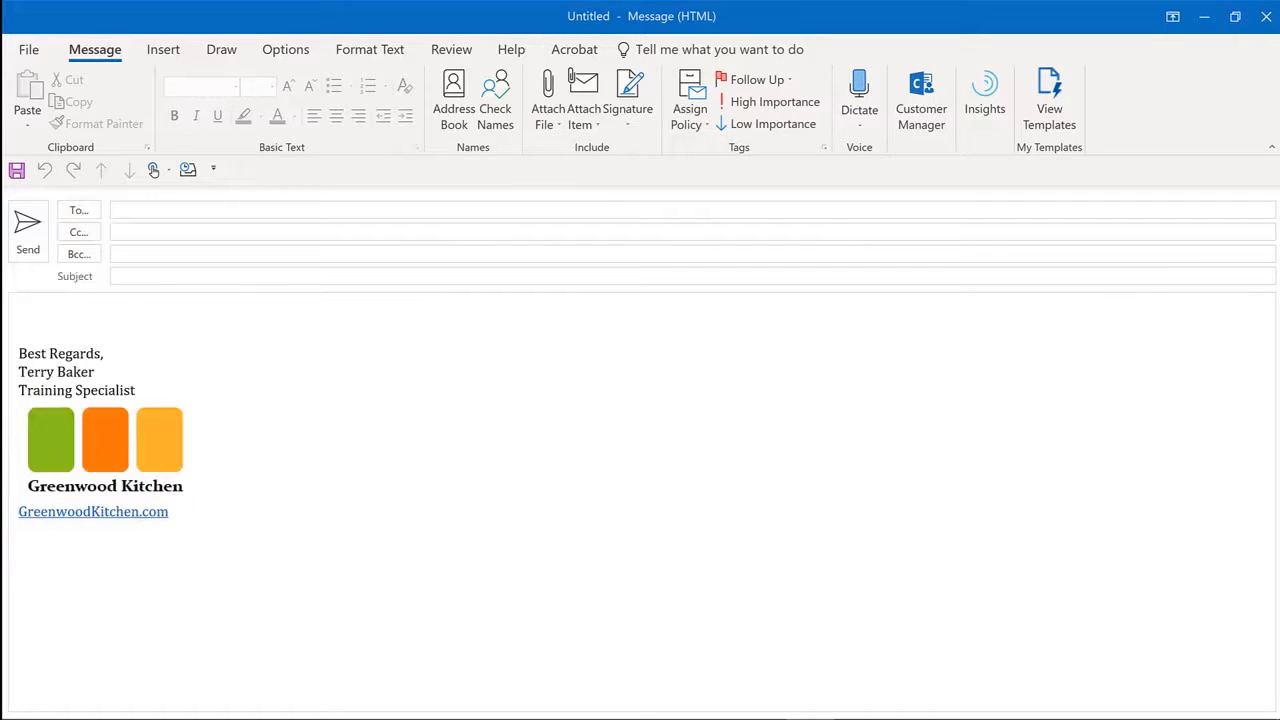
# Start a new message template in My Templates, with the insertion point in the message body, and title it RFP Response.
pyautogui.click(19, 316)
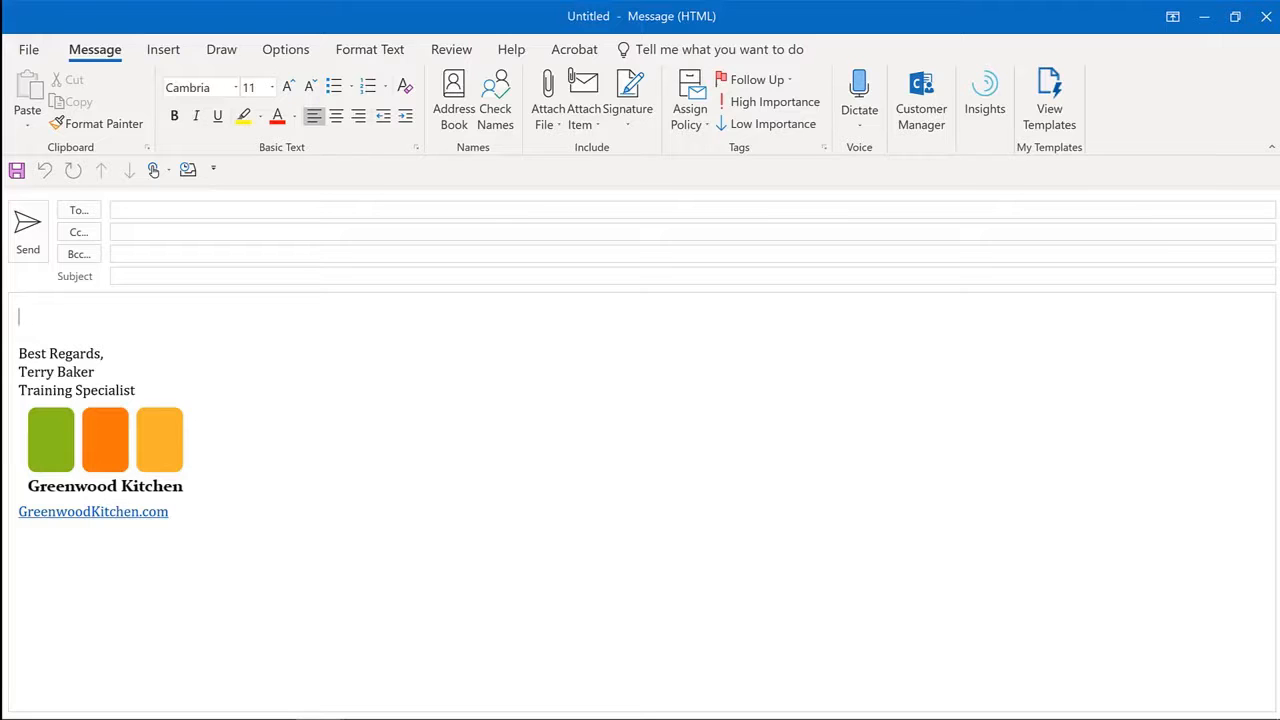
pyautogui.click(1048, 100)
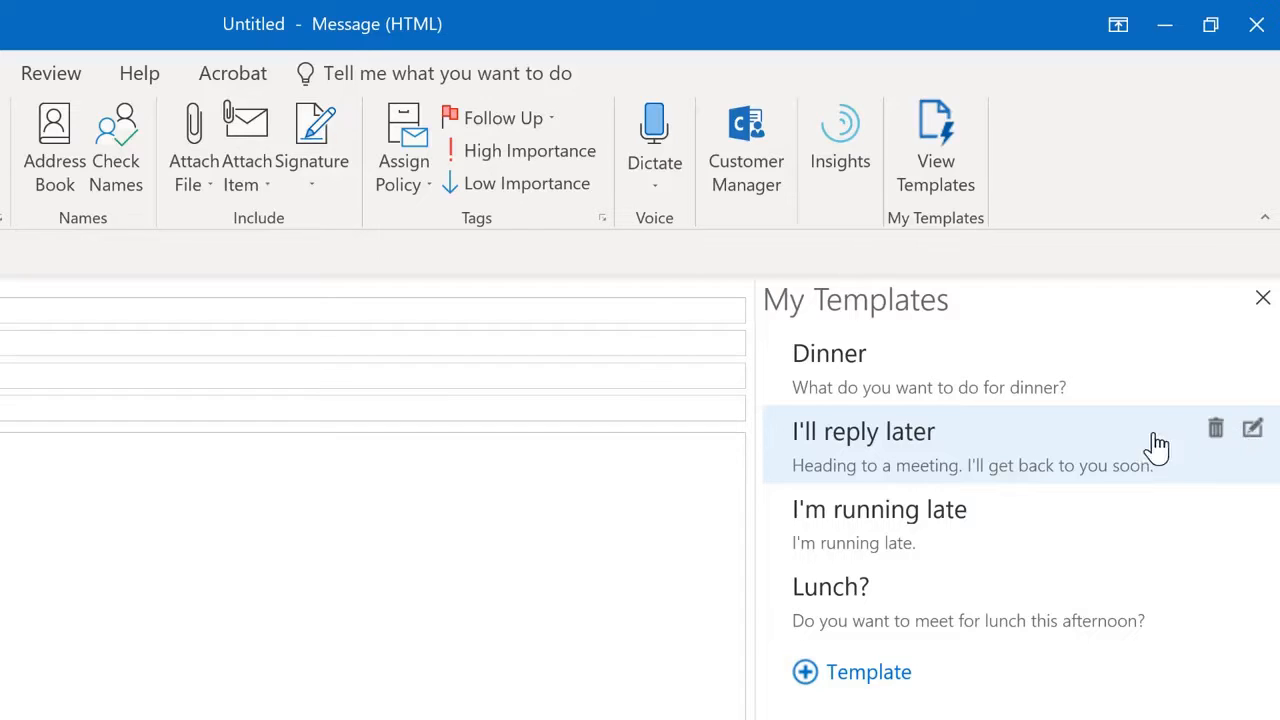
pyautogui.click(806, 673)
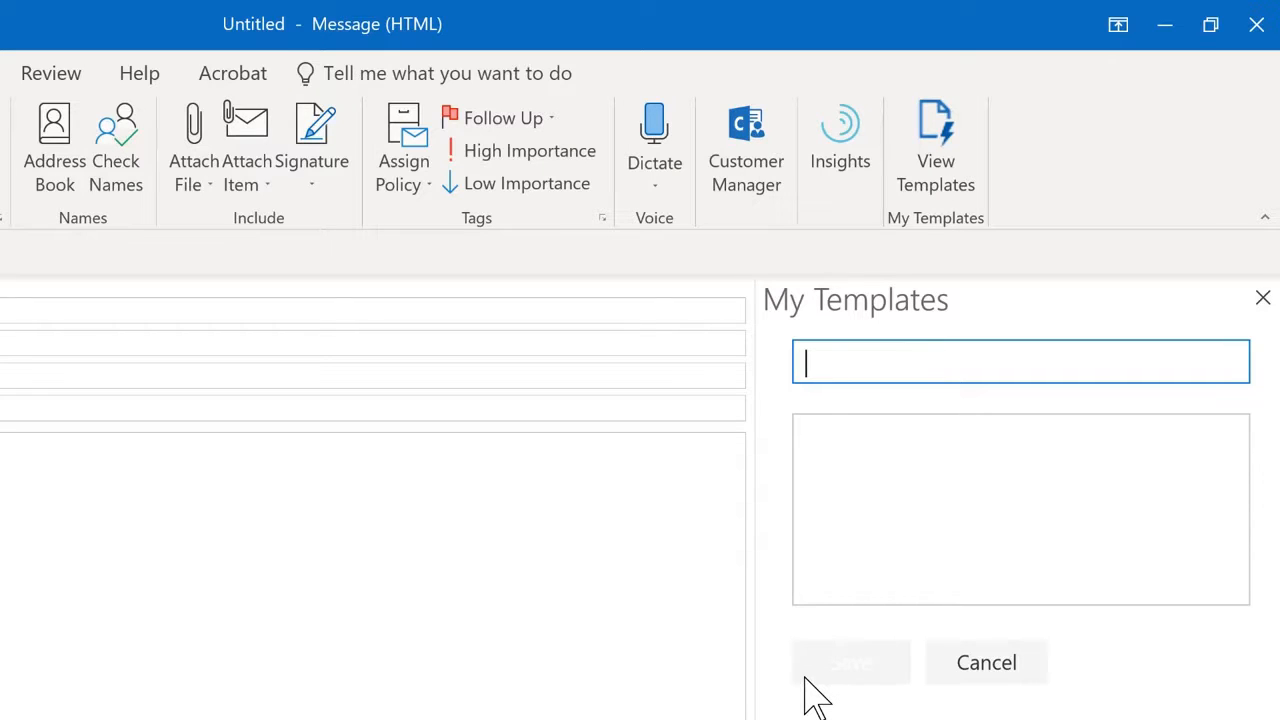
pyautogui.write('RFP Respon')
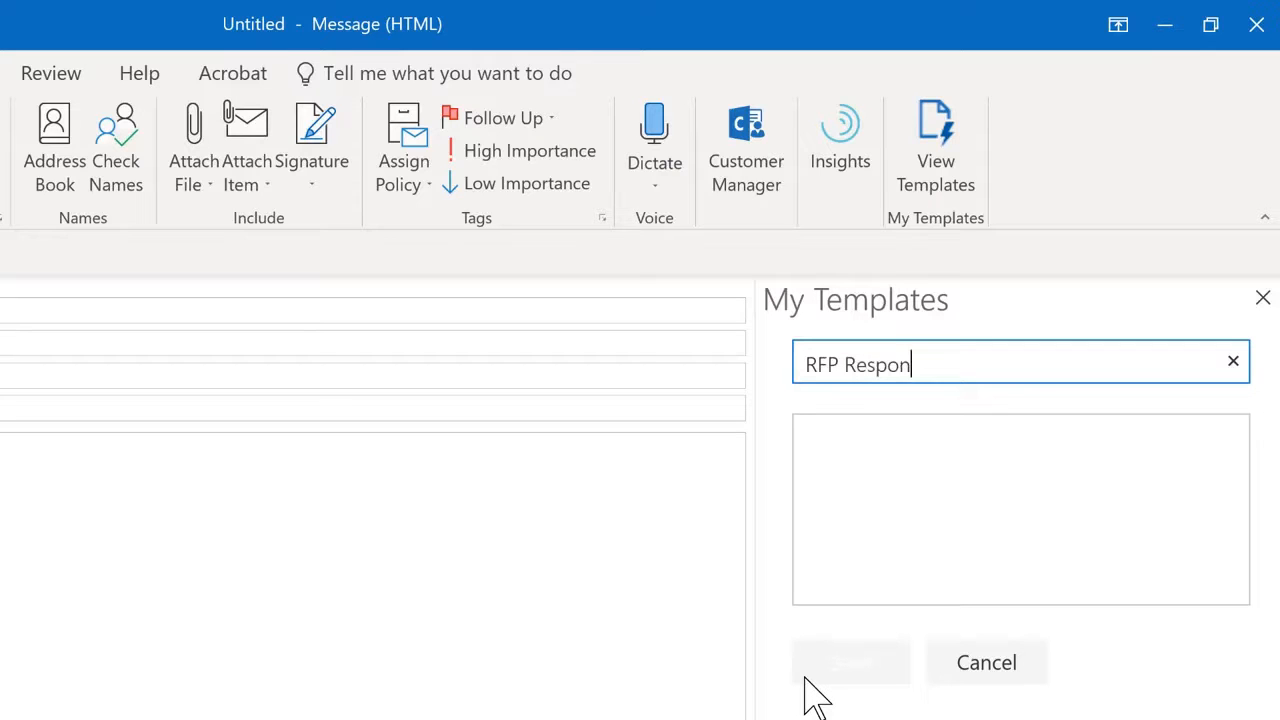
pyautogui.write('se')
pyautogui.press('Tab')
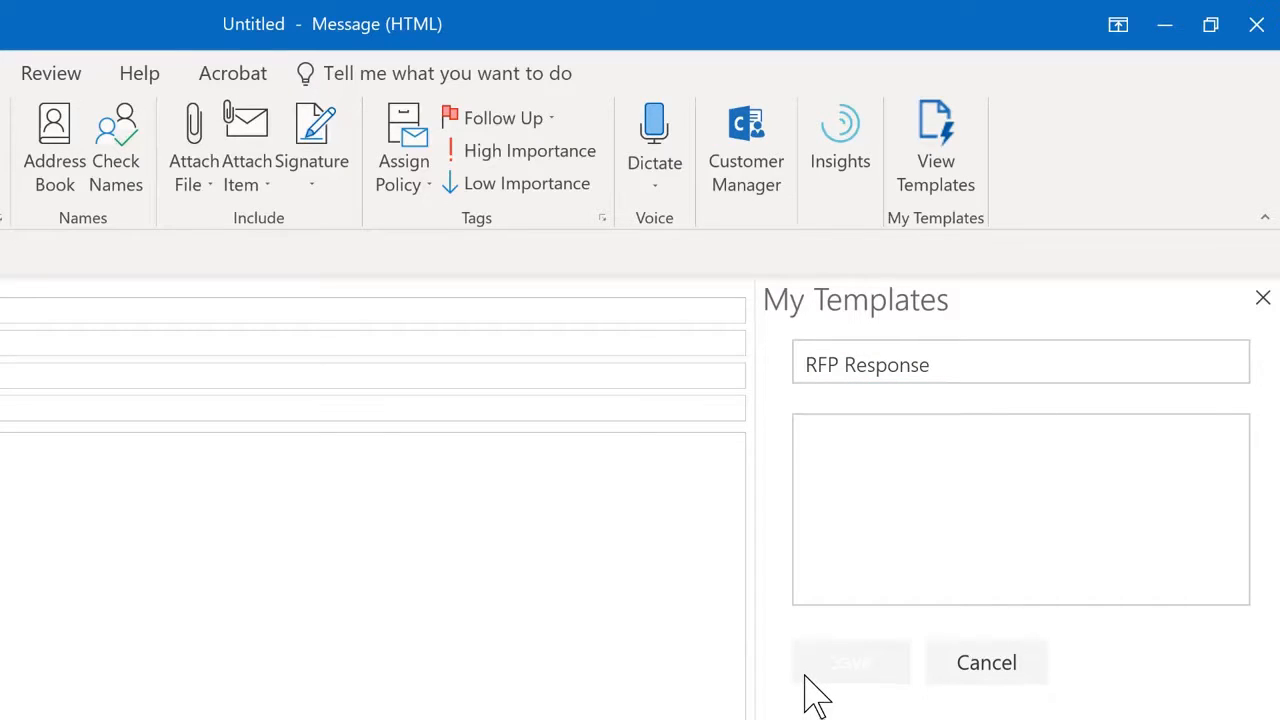
# Begin the template's body text with "Thank you for submitting your RFP for important stuff".
pyautogui.click(961, 515)
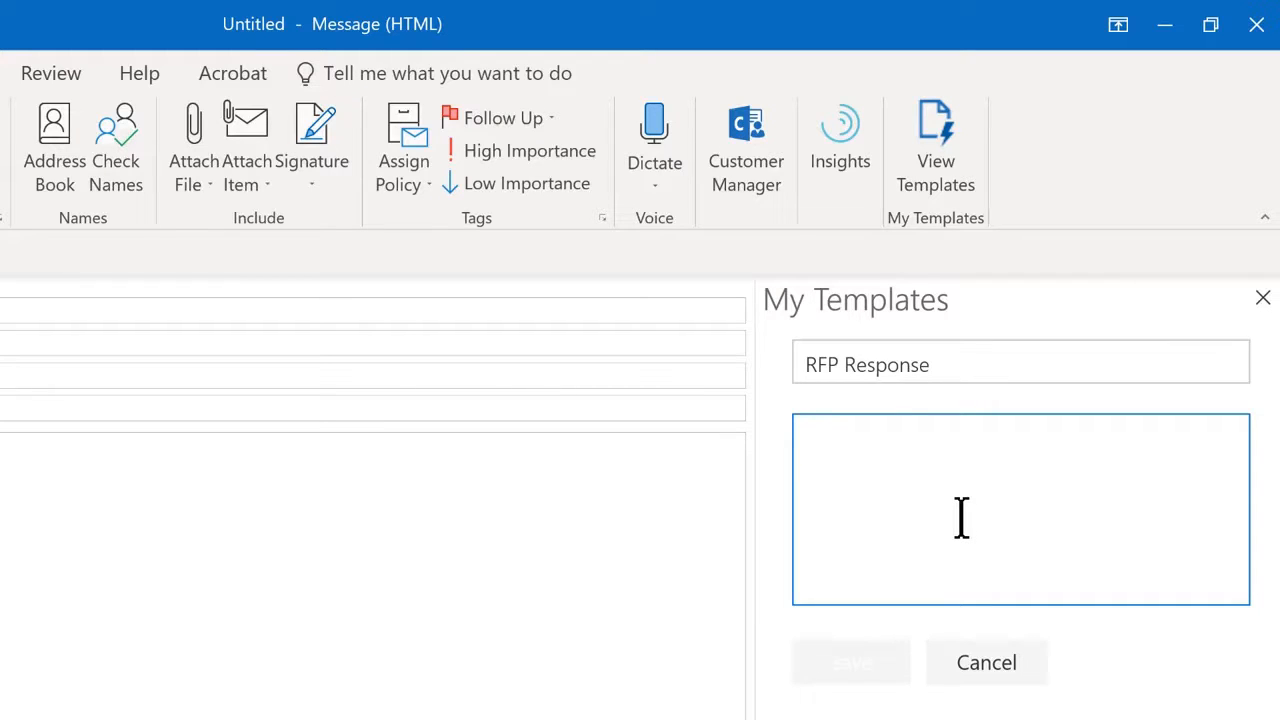
pyautogui.write('Thank ')
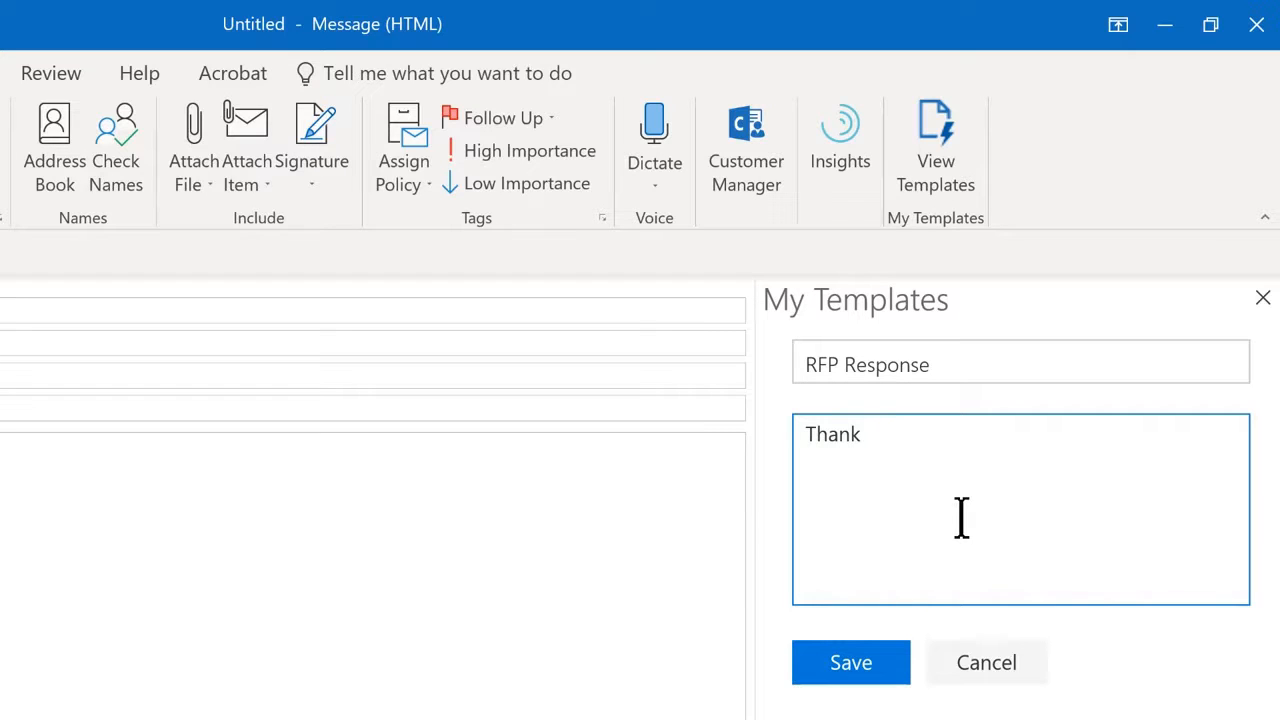
pyautogui.write('you for submitting y')
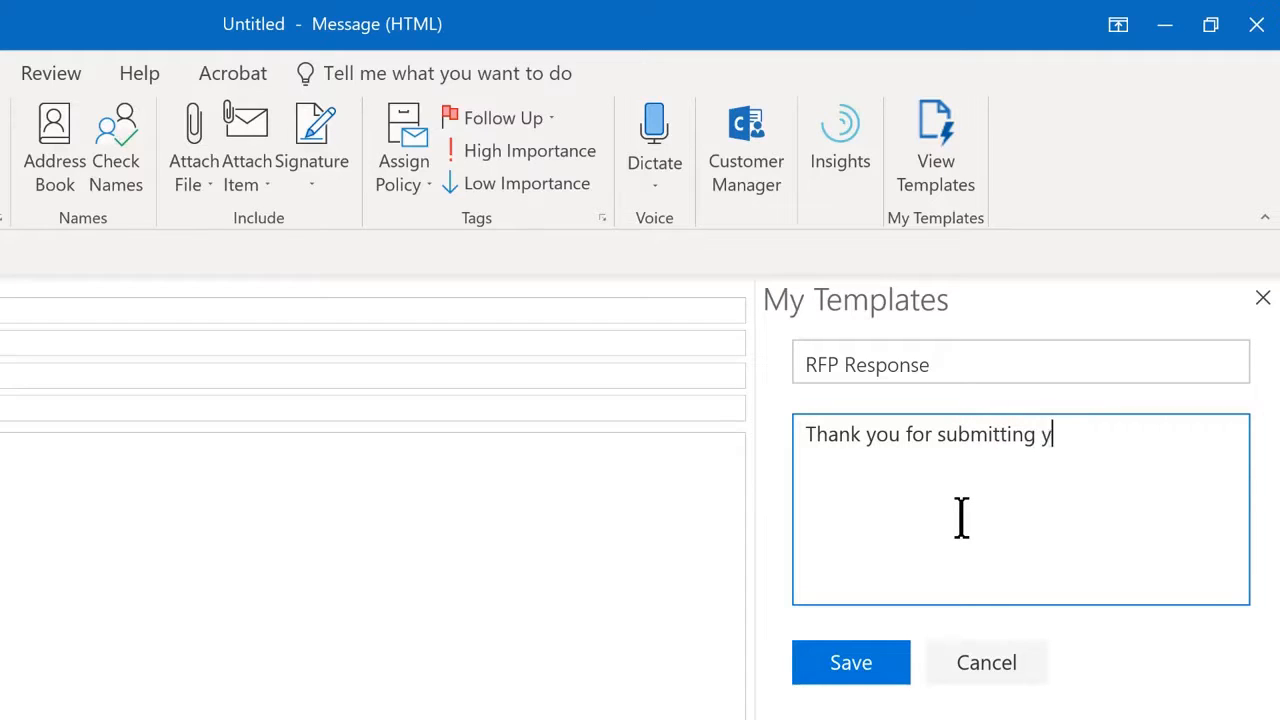
pyautogui.write('our RFP fo')
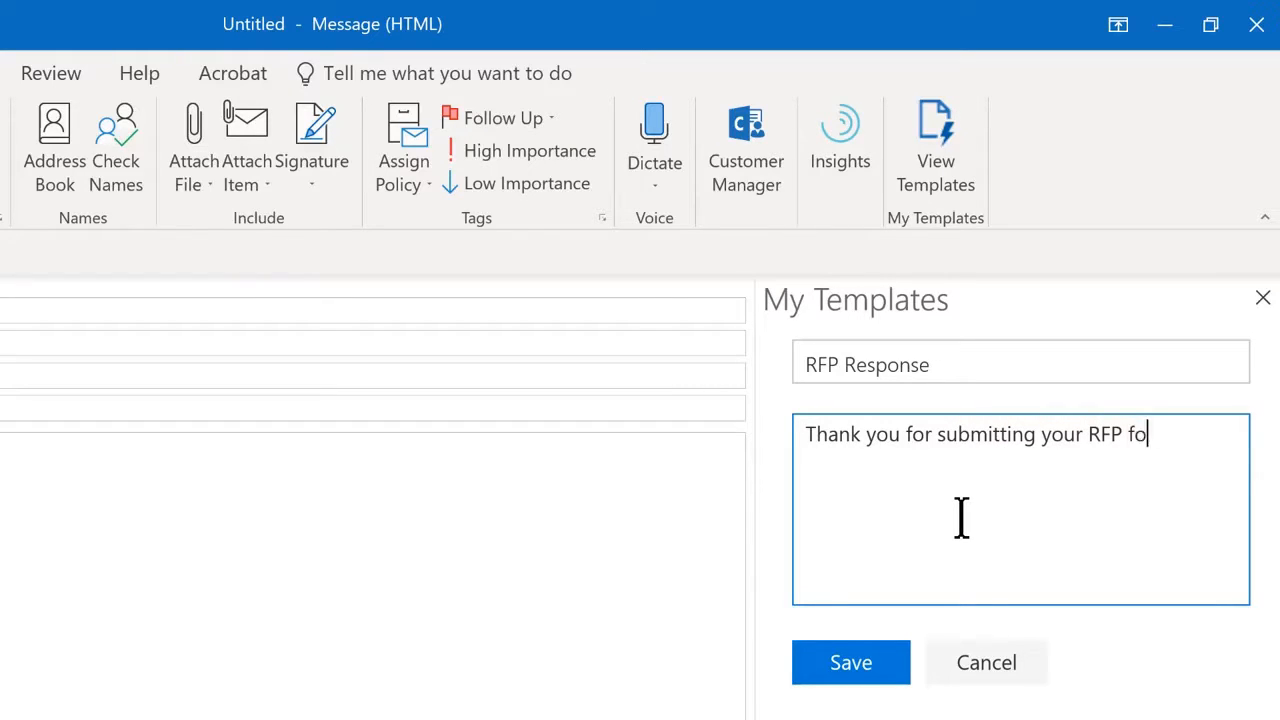
pyautogui.write('r importna stuff')
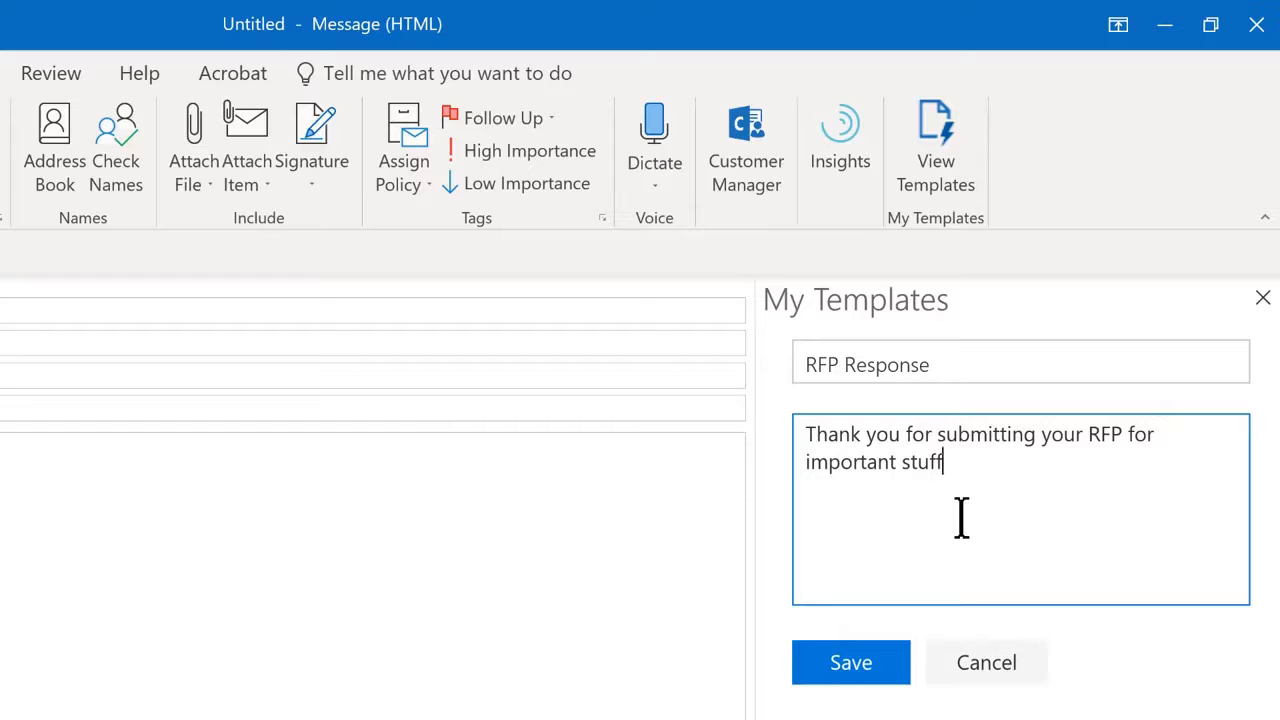
# Complete the template body with ". We will be reviewing and will contact vendors by September 6." and save the template.
pyautogui.write('. We will re')
pyautogui.press('BackSpace')
pyautogui.press('BackSpace')
pyautogui.write('be reviewing ')
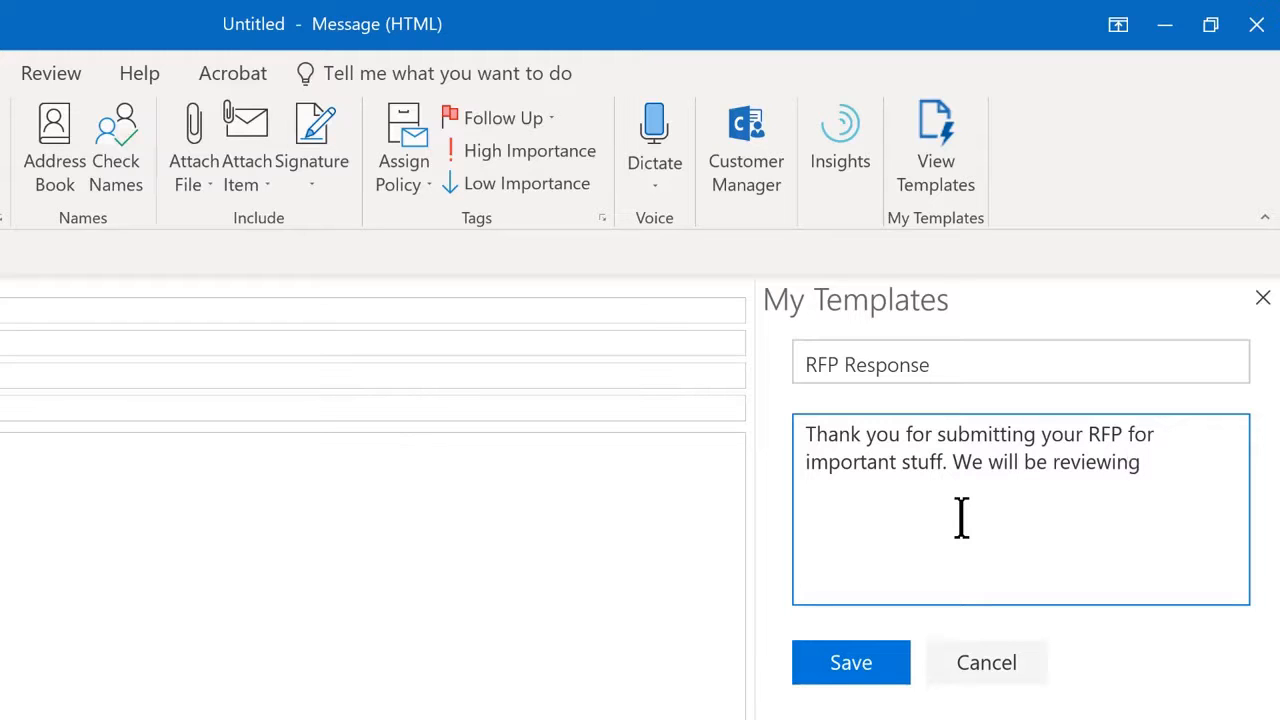
pyautogui.write('and')
pyautogui.write(' will contact y')
pyautogui.write('en')
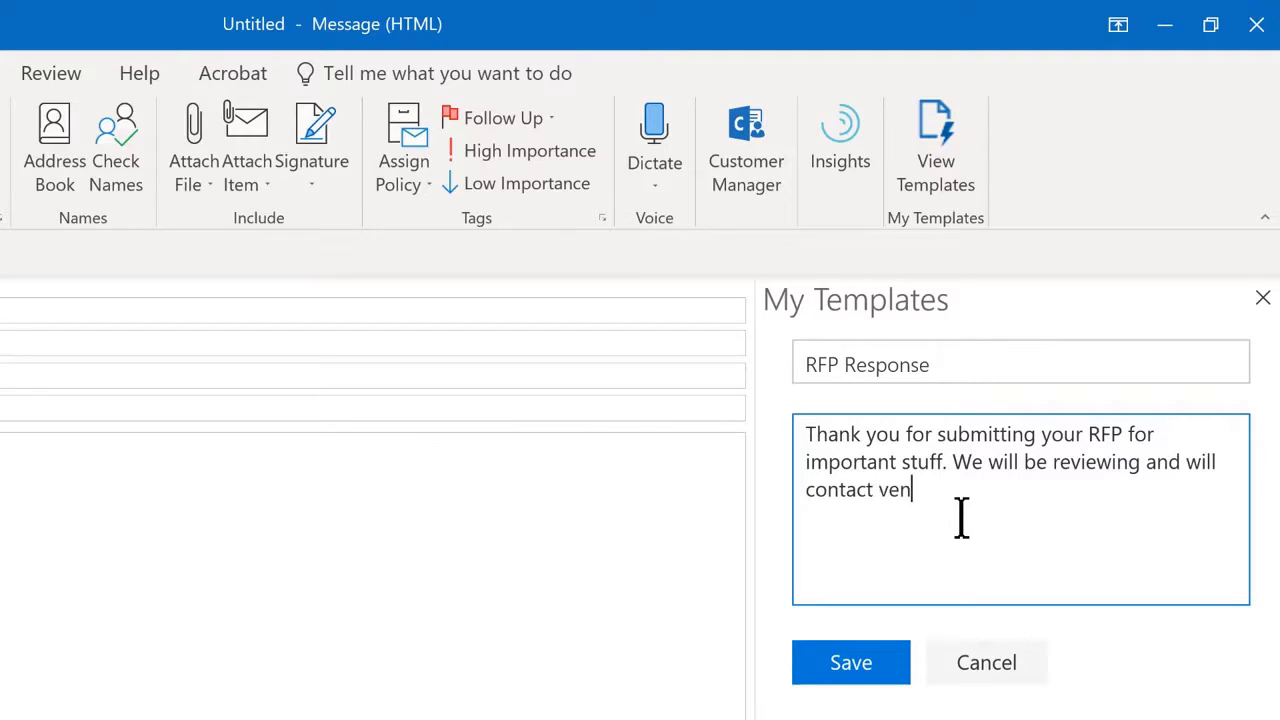
pyautogui.write('dors by September')
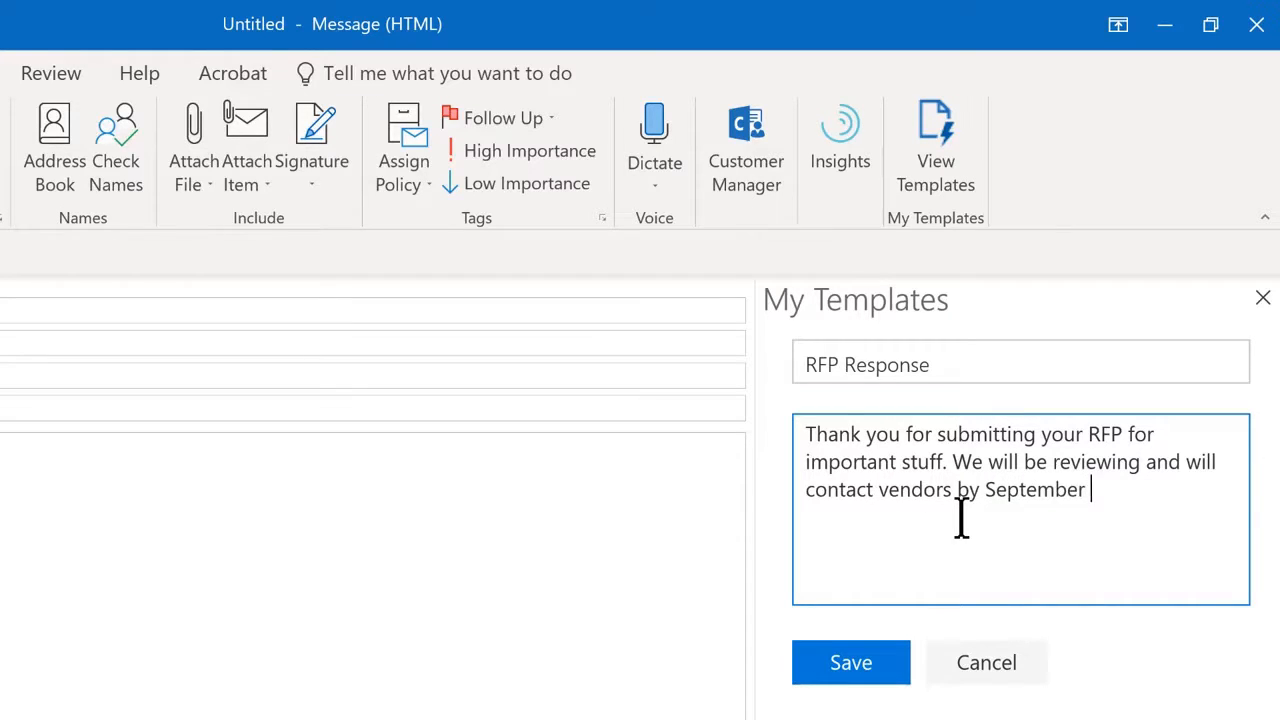
pyautogui.write(' 6.')
pyautogui.click(837, 672)
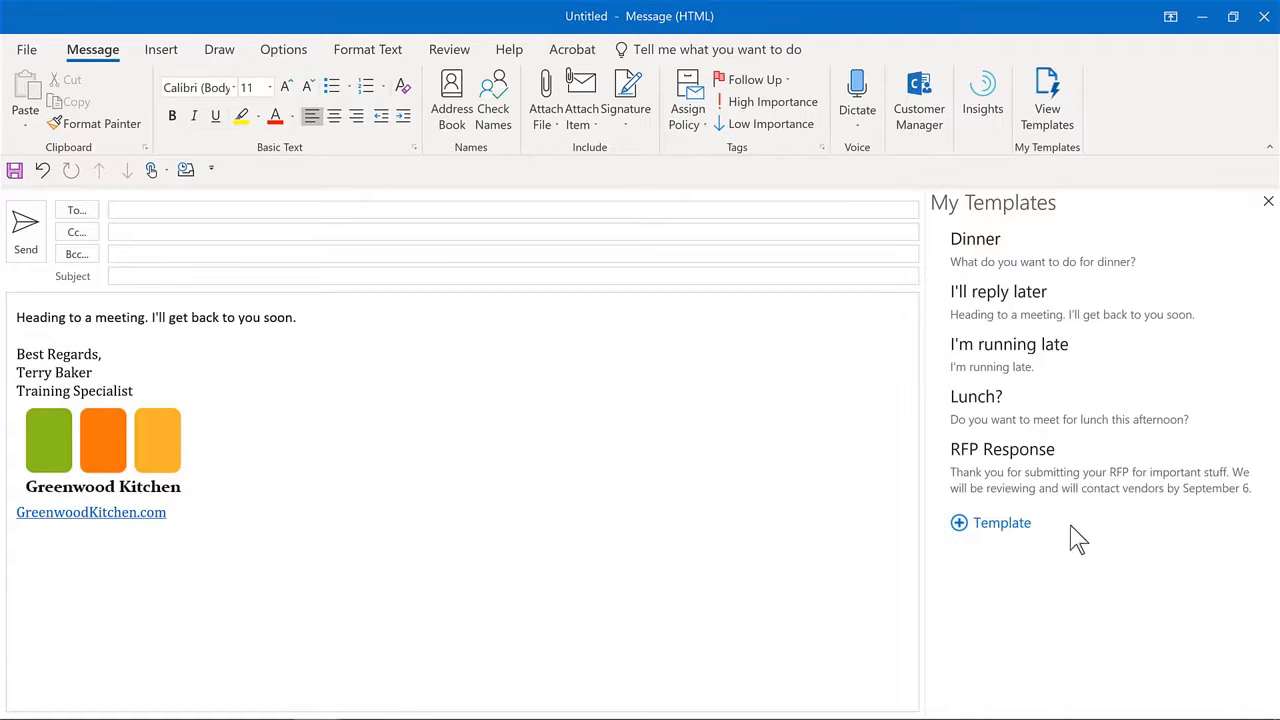
# Insert the RFP Response template into the message body and place the insertion point before the inserted text.
pyautogui.moveTo(1060, 477)
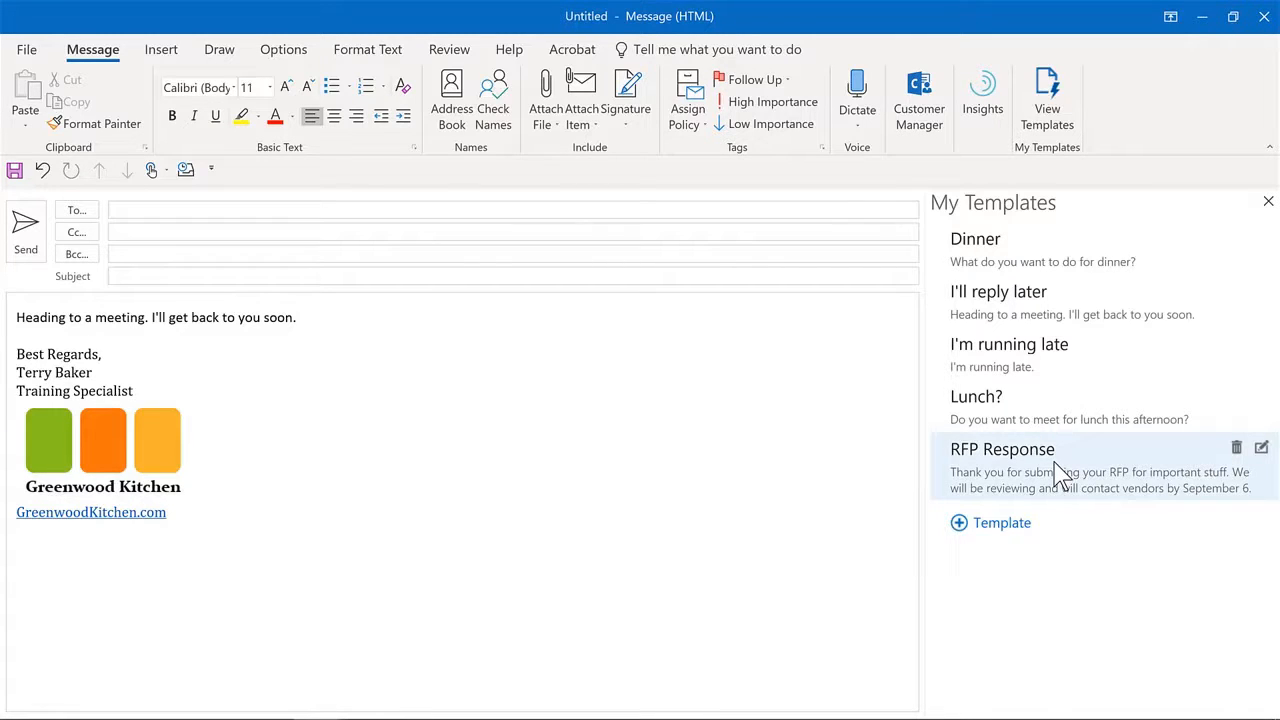
pyautogui.click(1060, 477)
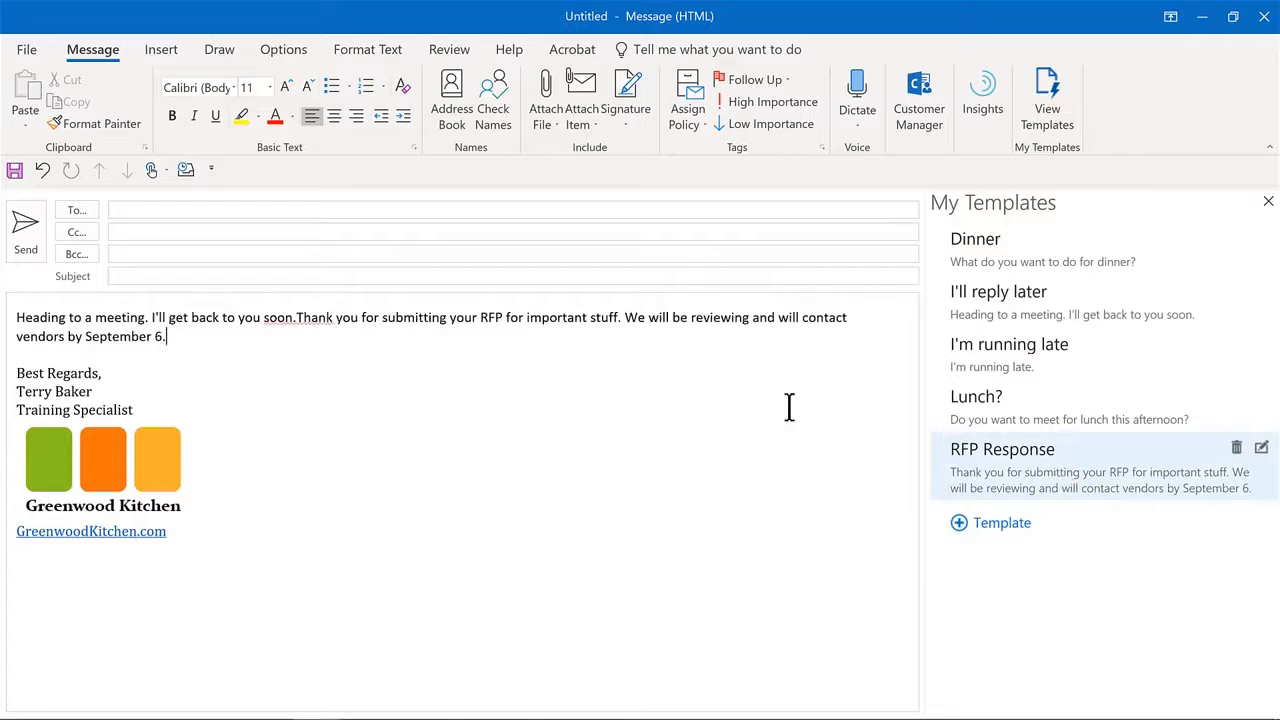
pyautogui.click(295, 317)
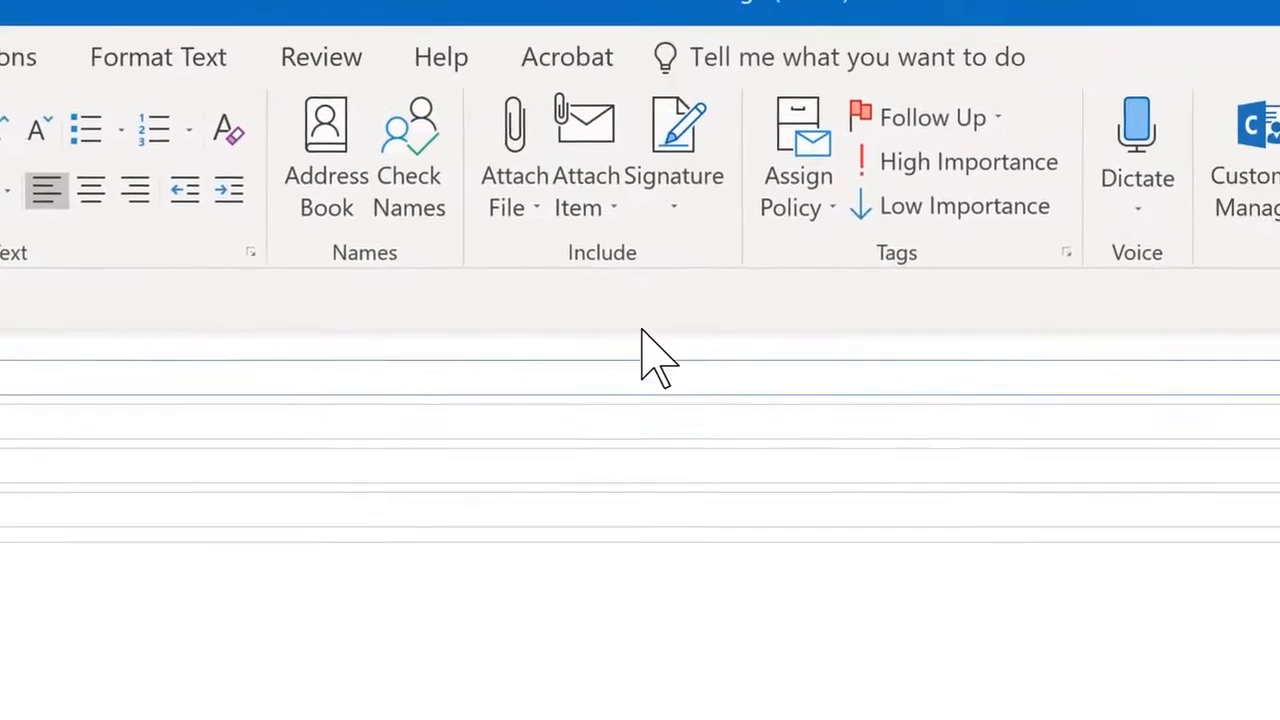
# Add ", MCT" after the sender's name in the Business e-mail signature and save the signature.
pyautogui.click(678, 212)
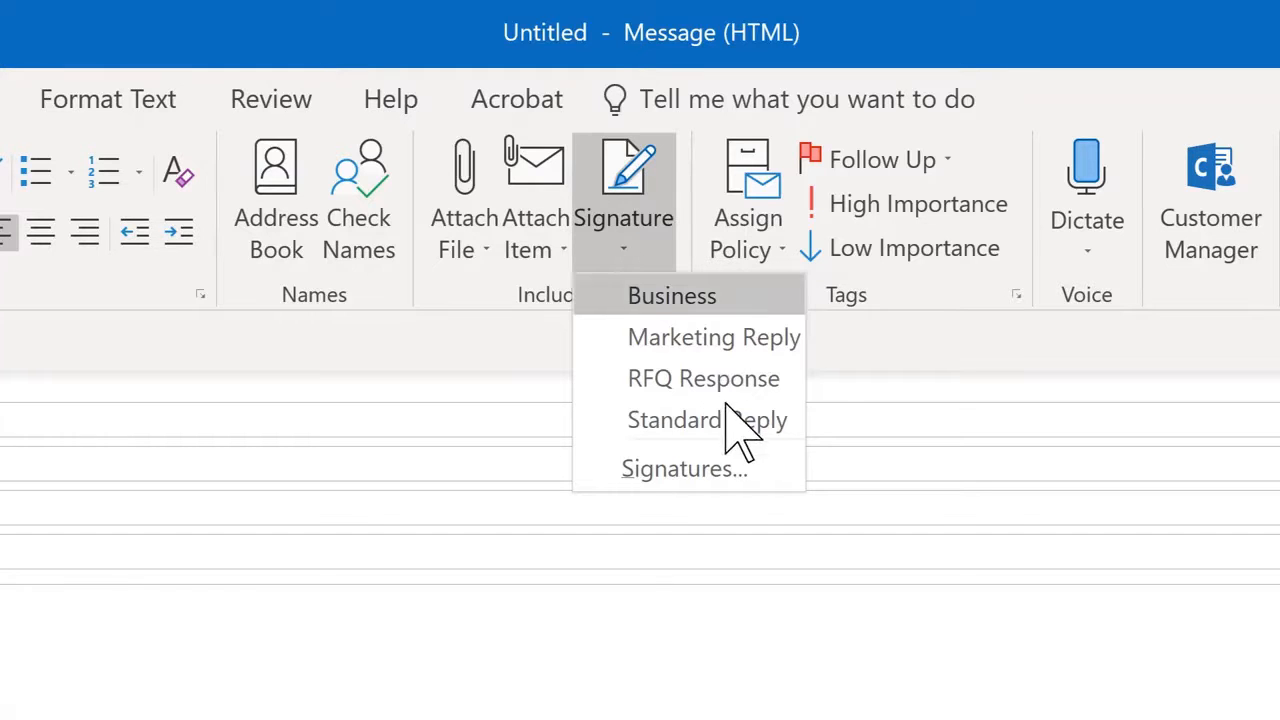
pyautogui.click(708, 475)
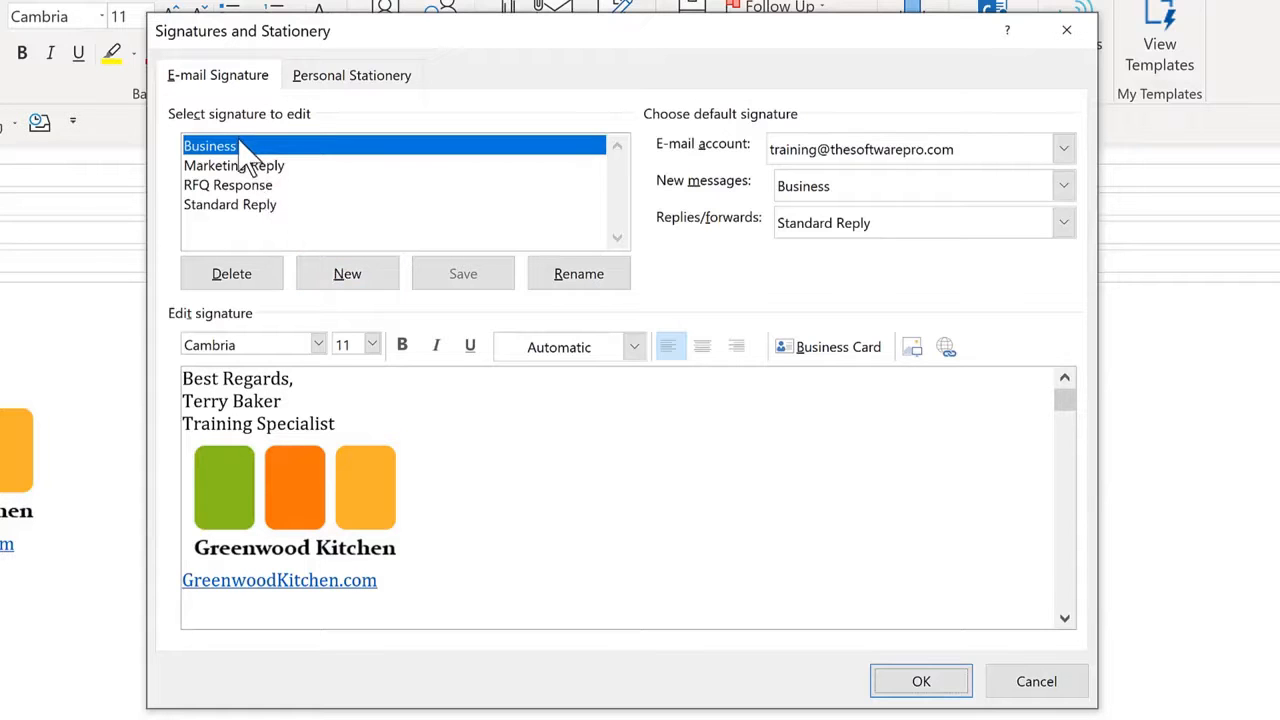
pyautogui.click(309, 400)
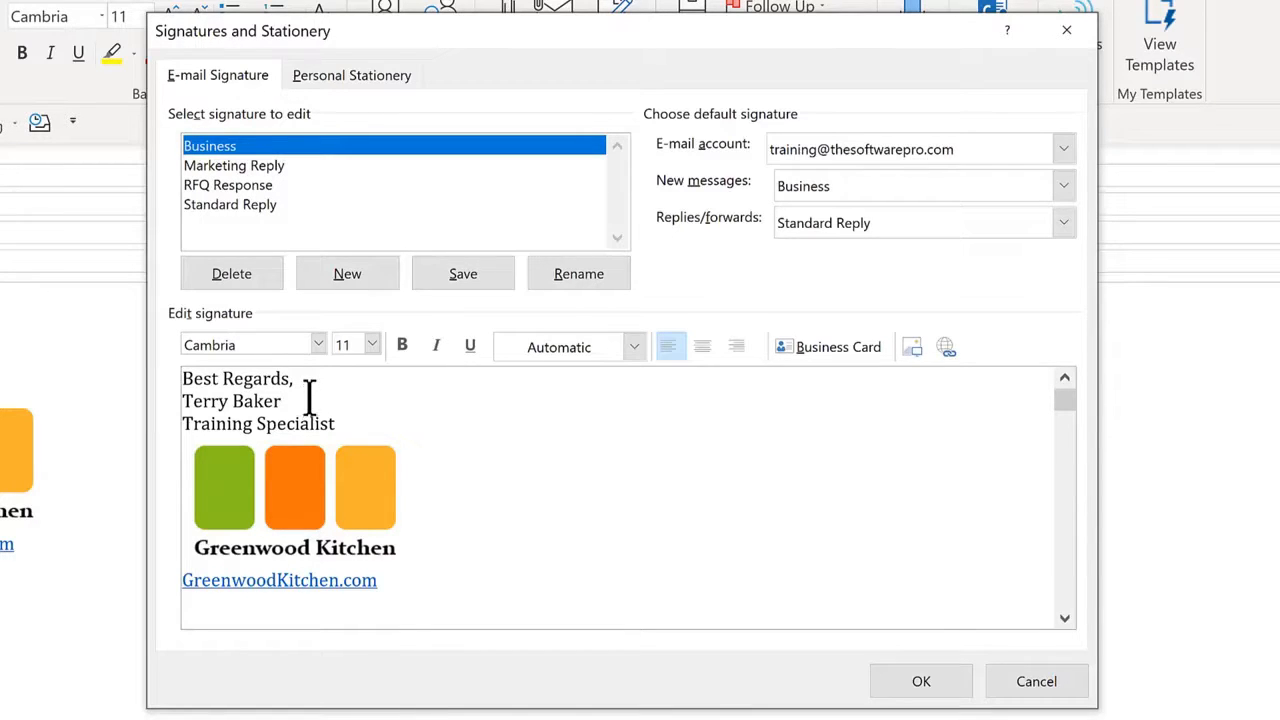
pyautogui.write(', MCT')
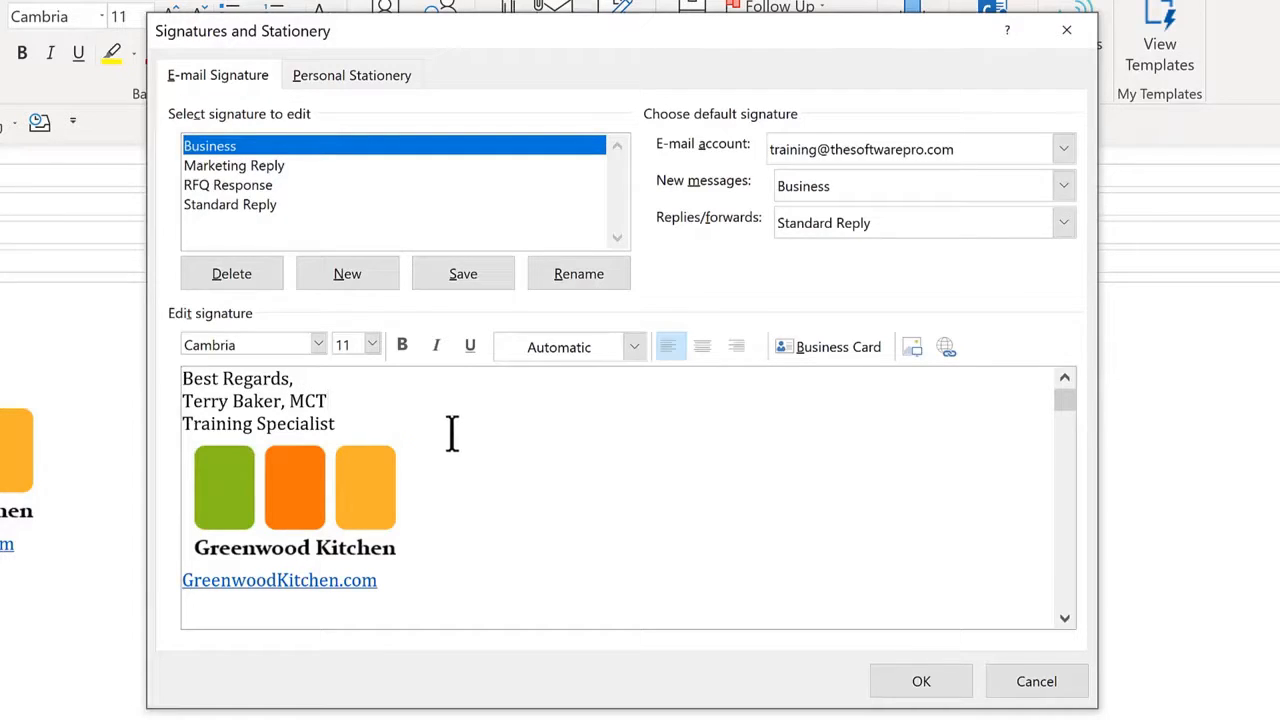
pyautogui.click(466, 285)
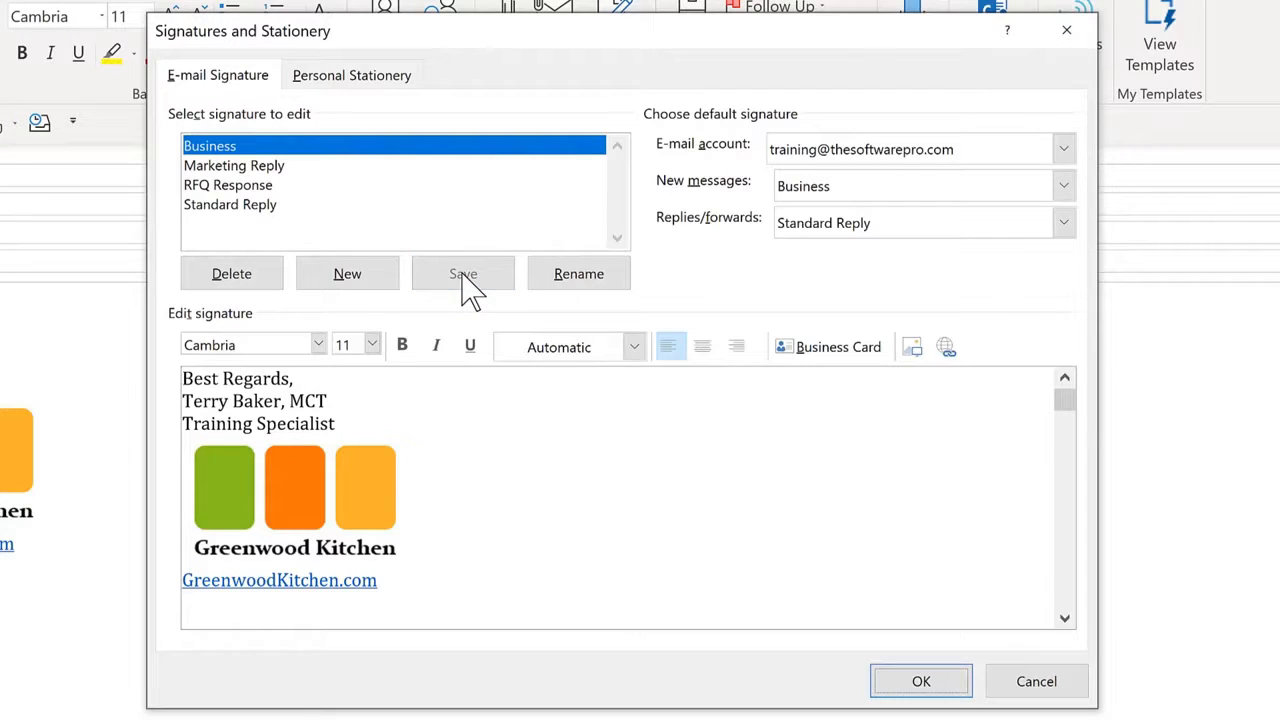
# Create a new signature named Personal reading "Thanks so much," with the sender's first name on the second line.
pyautogui.click(365, 284)
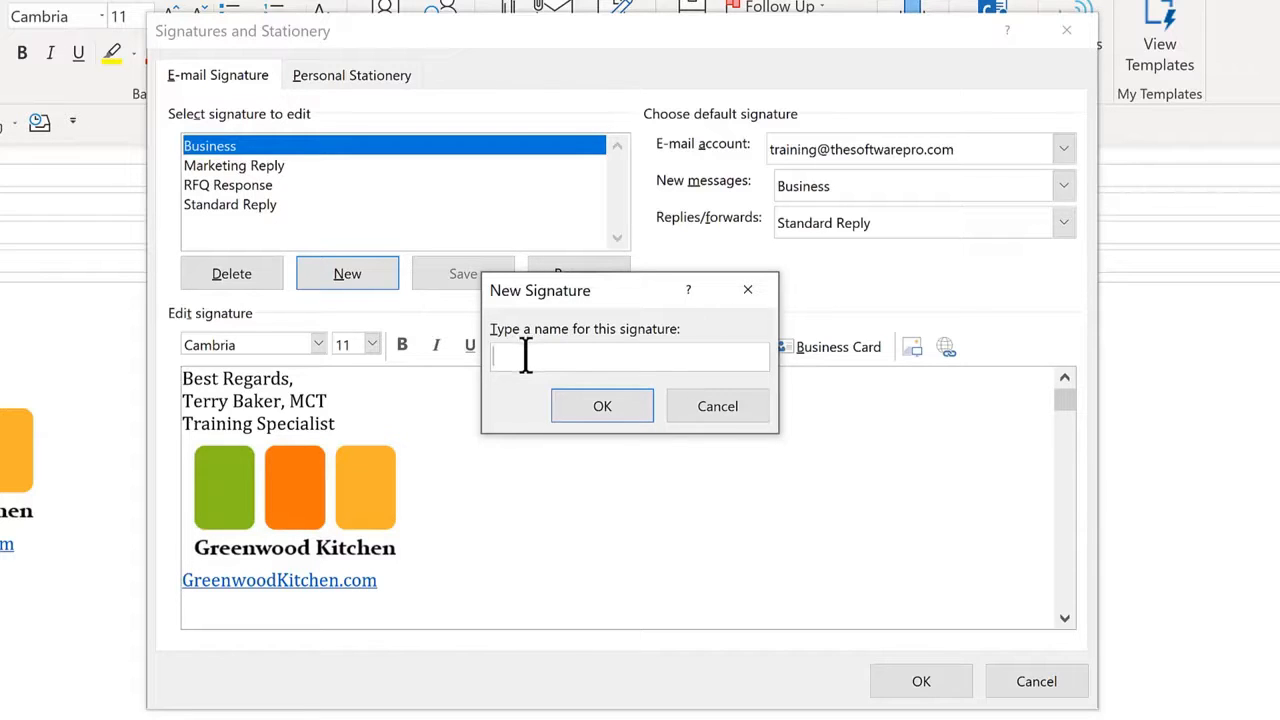
pyautogui.write('Personal')
pyautogui.click(603, 408)
pyautogui.write('T')
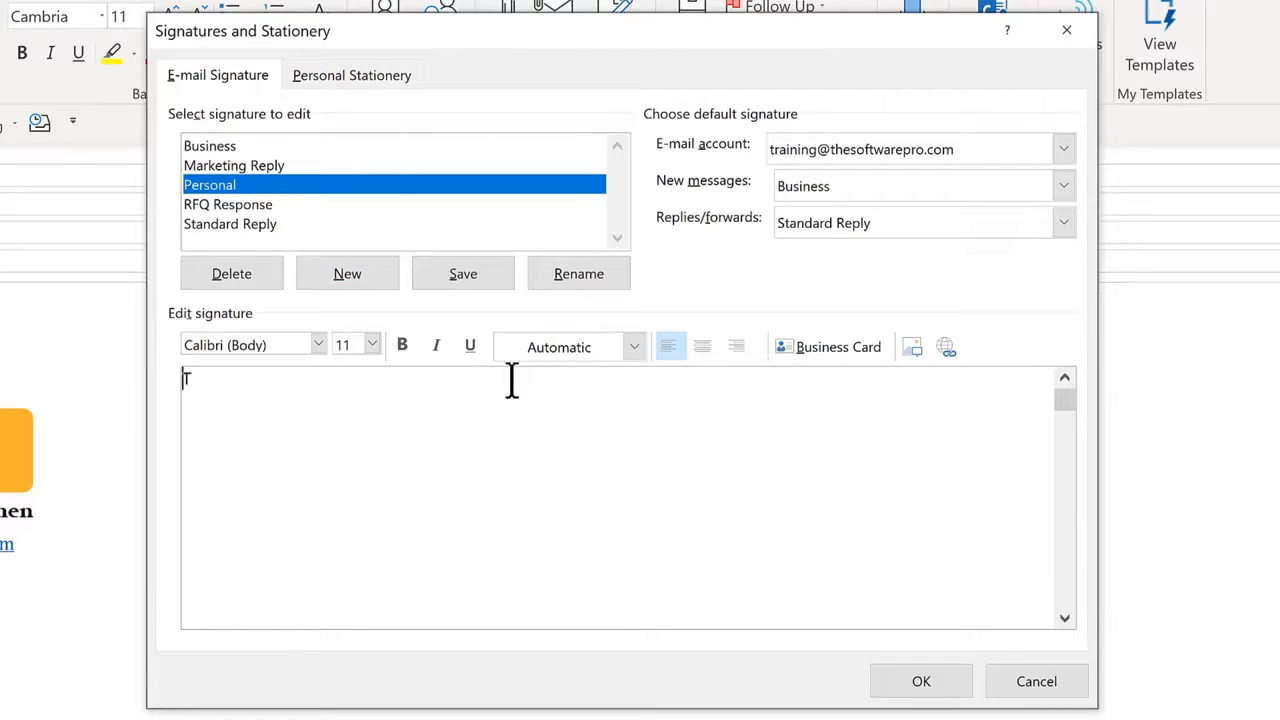
pyautogui.write('hanks so much,')
pyautogui.press('Return')
pyautogui.write('Terry')
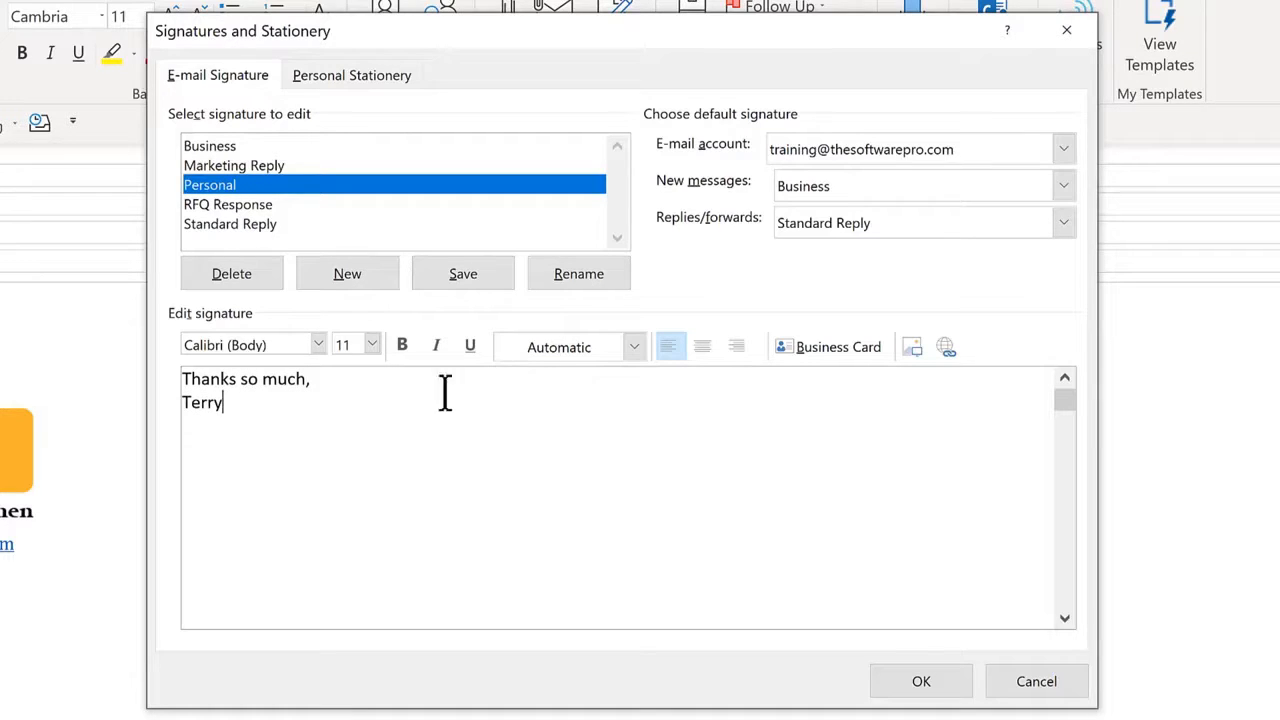
# Change the font of the entire Personal signature text to Cambria.
pyautogui.moveTo(226, 402); pyautogui.dragTo(160, 370)
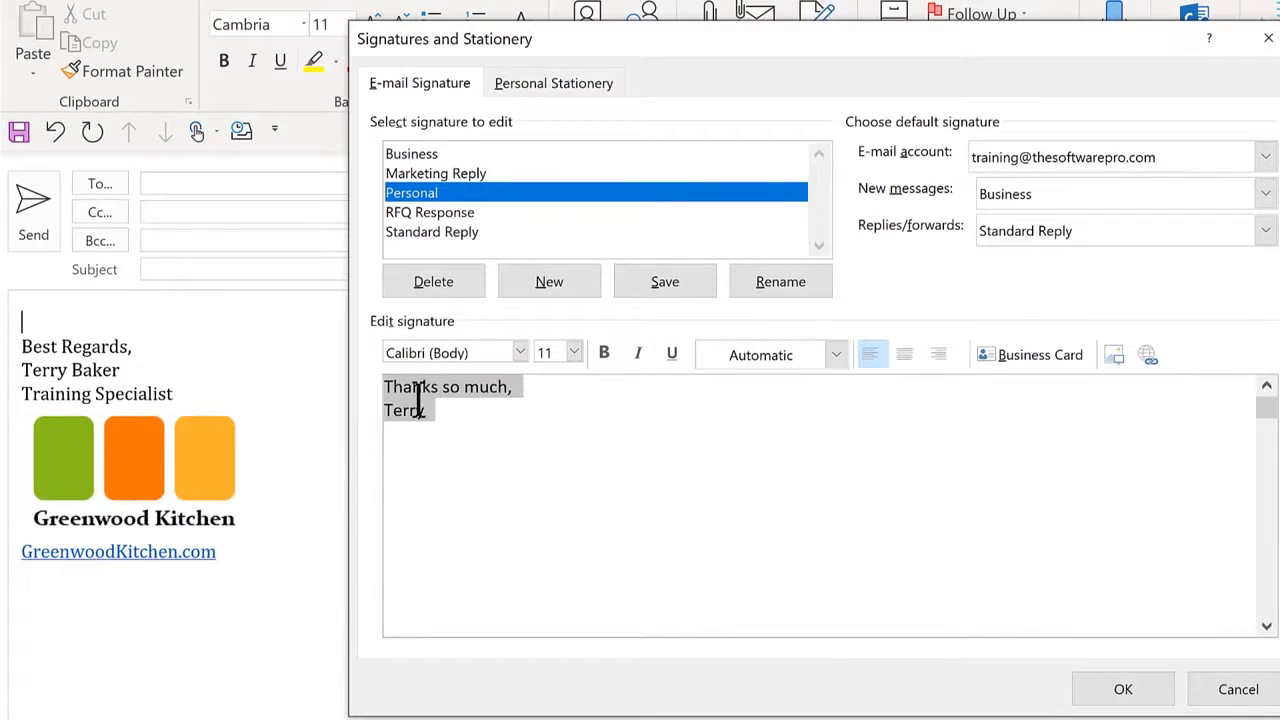
pyautogui.click(520, 354)
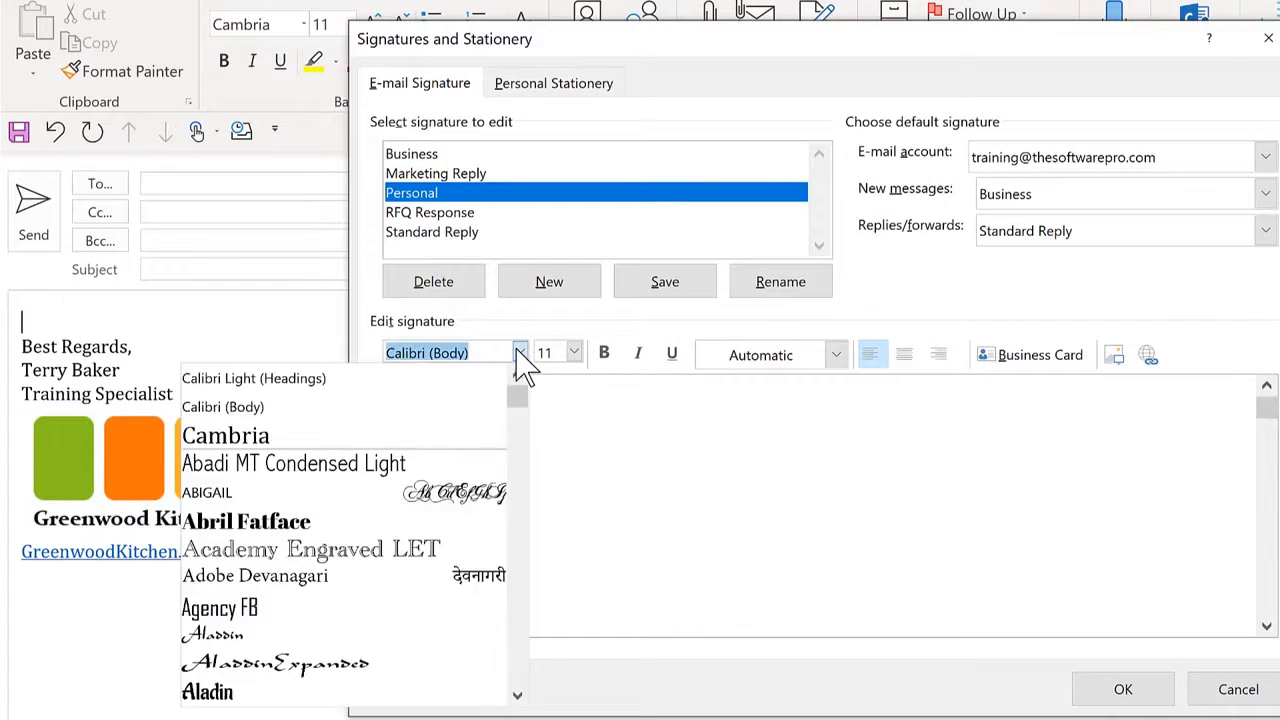
pyautogui.click(470, 450)
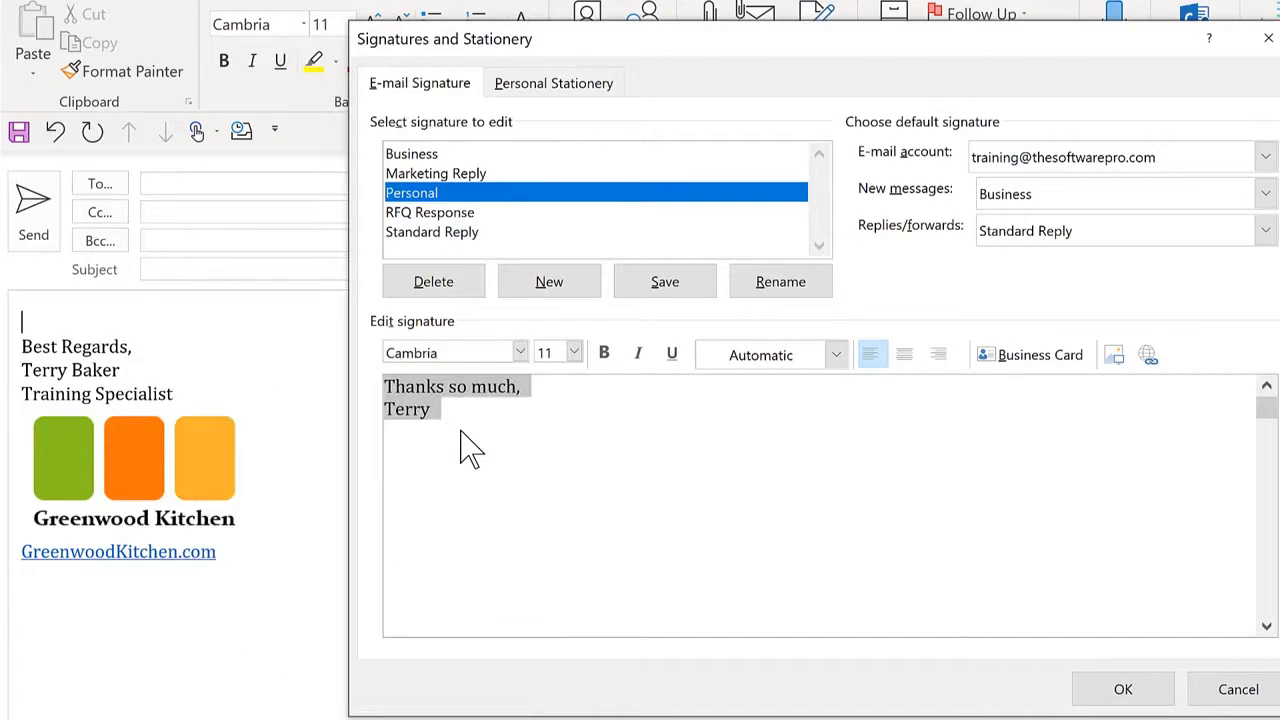
pyautogui.click(549, 386)
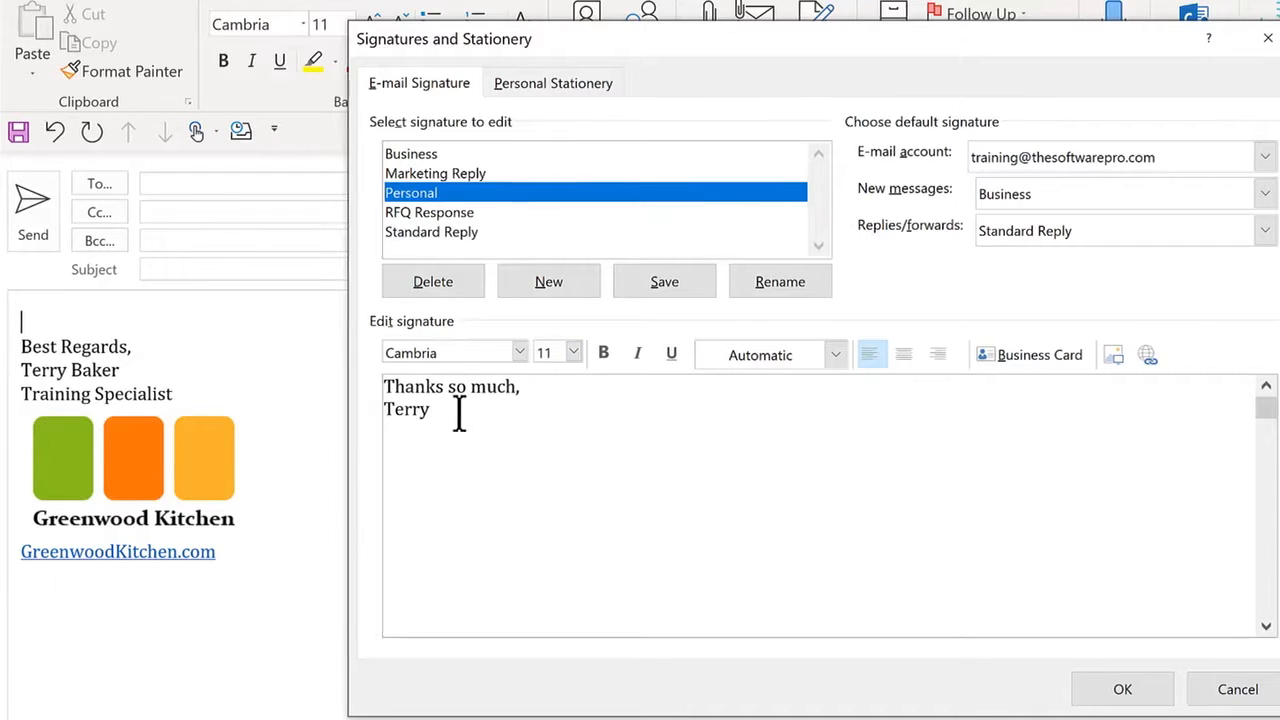
# Make the first name in the Personal signature bold and italic, and save the signature.
pyautogui.moveTo(457, 414); pyautogui.dragTo(388, 400)
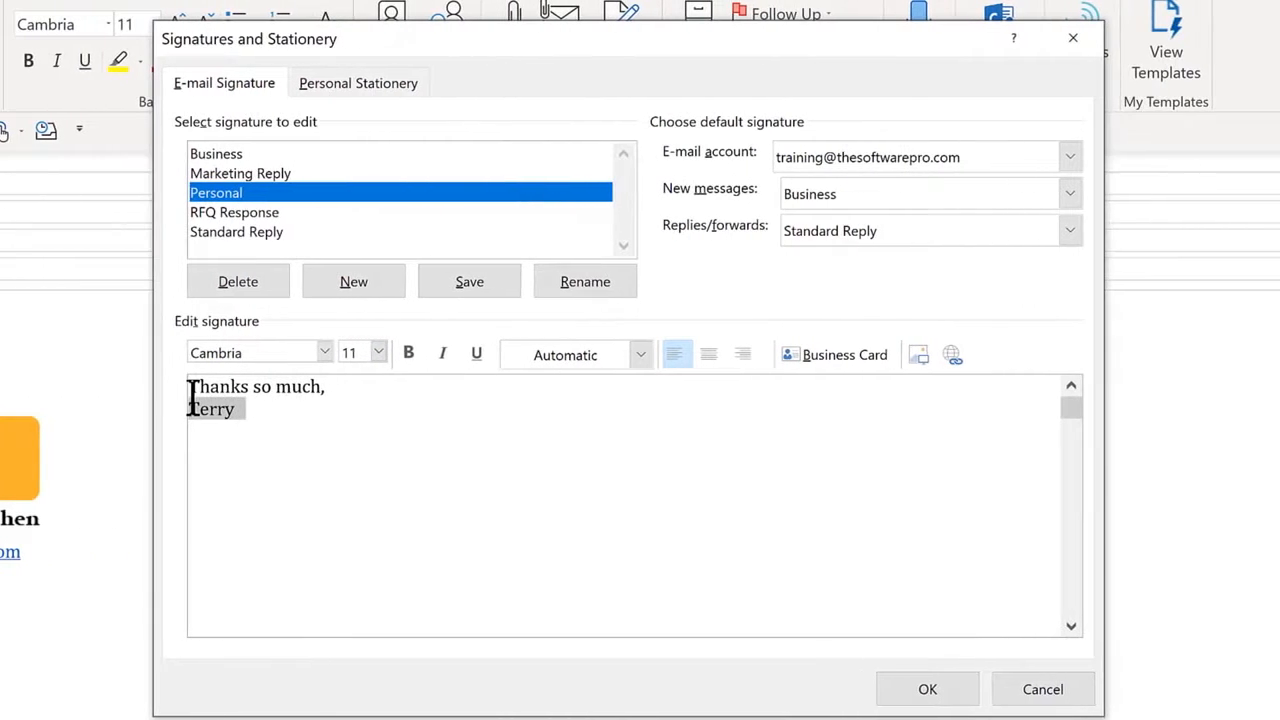
pyautogui.click(409, 355)
pyautogui.click(444, 355)
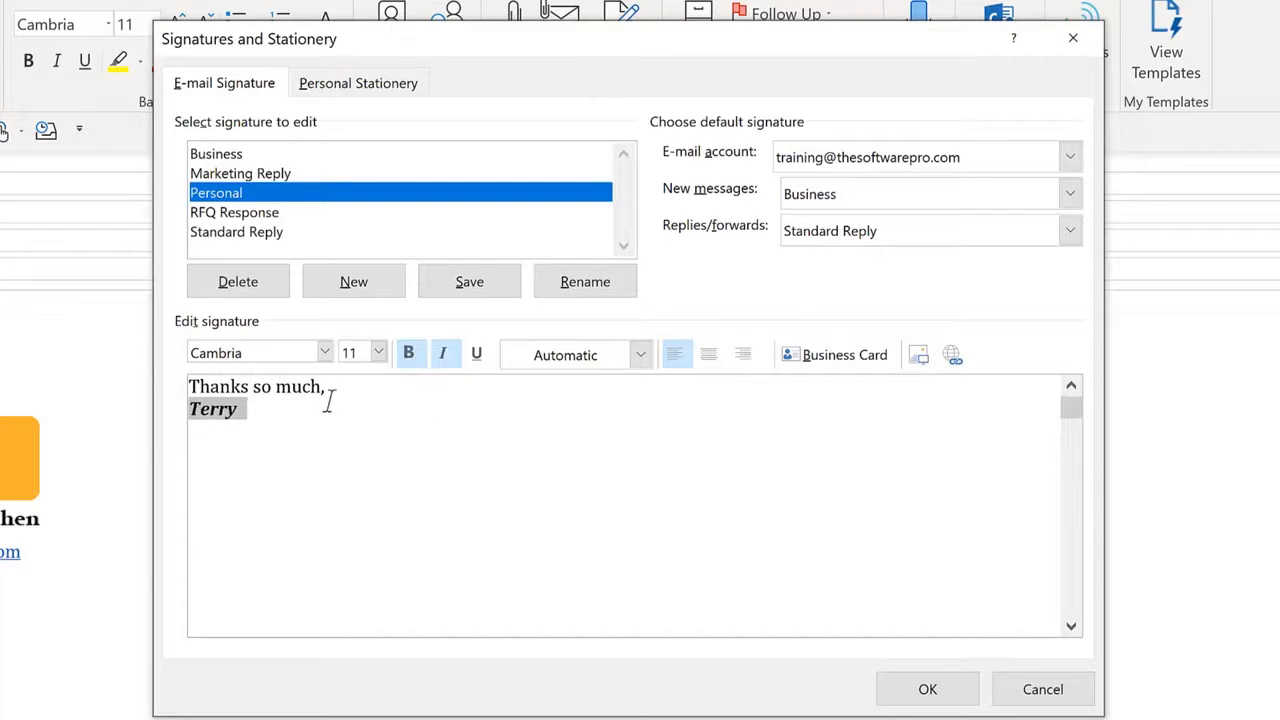
pyautogui.click(329, 404)
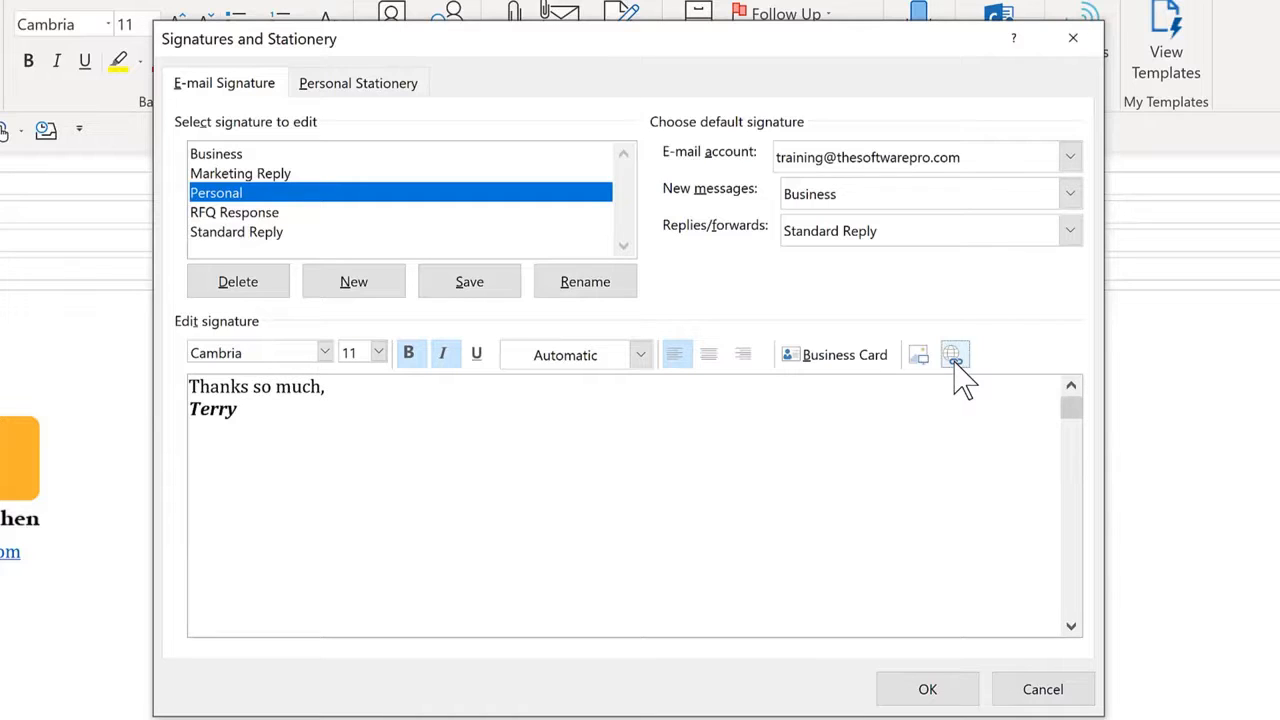
pyautogui.click(449, 293)
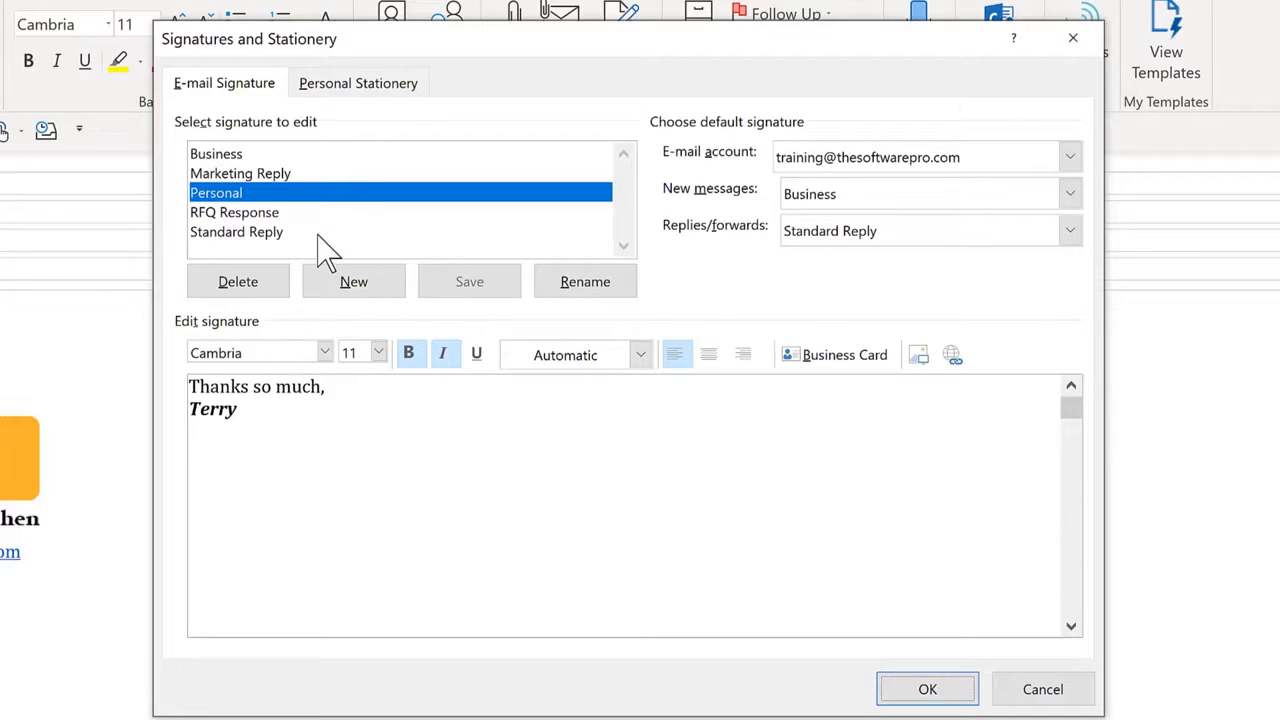
# Check which e-mail accounts are available for assigning default signatures.
pyautogui.click(1069, 157)
pyautogui.click(1069, 158)
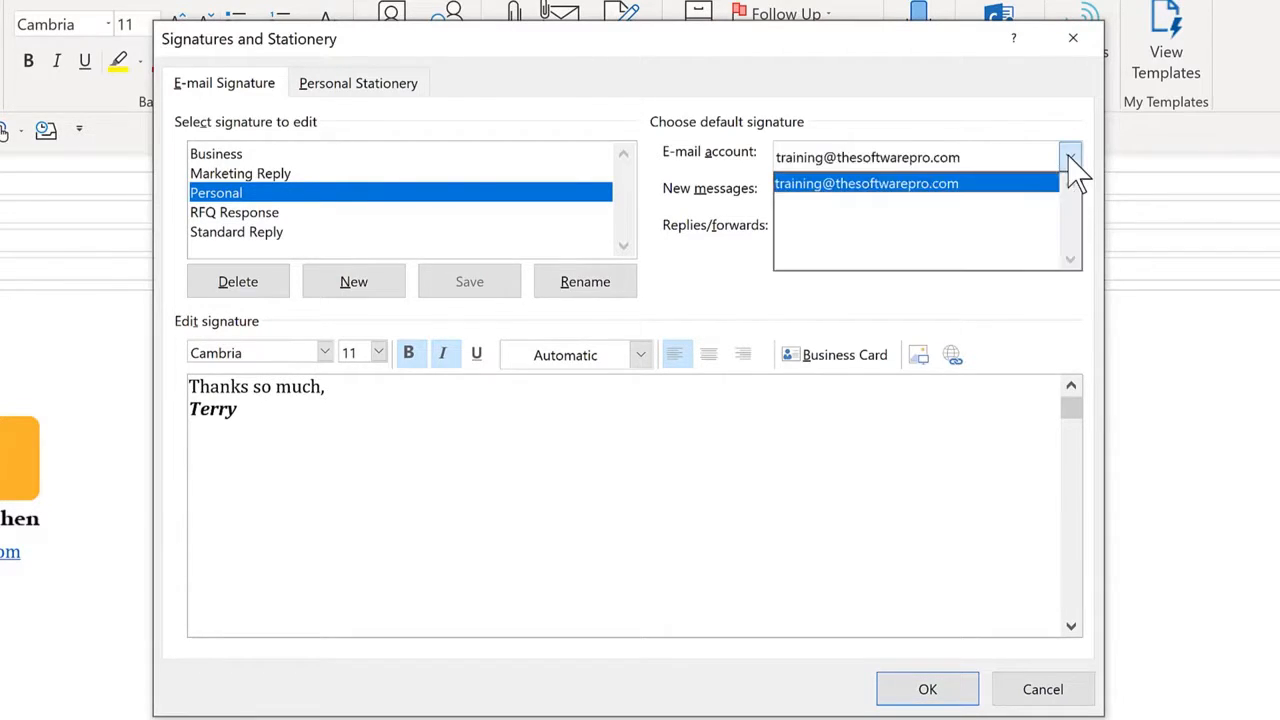
pyautogui.click(1069, 157)
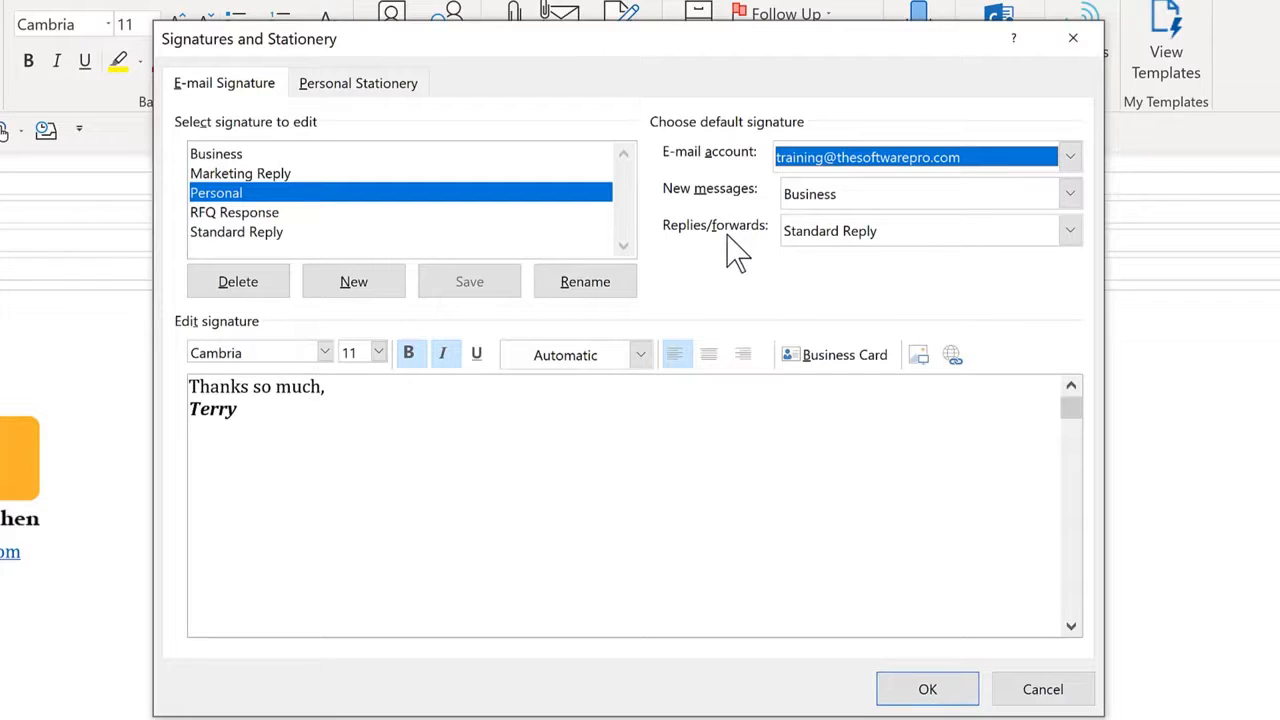
# Accept the signature settings after viewing Standard Reply, and replace the message's signature with the Personal one.
pyautogui.click(266, 236)
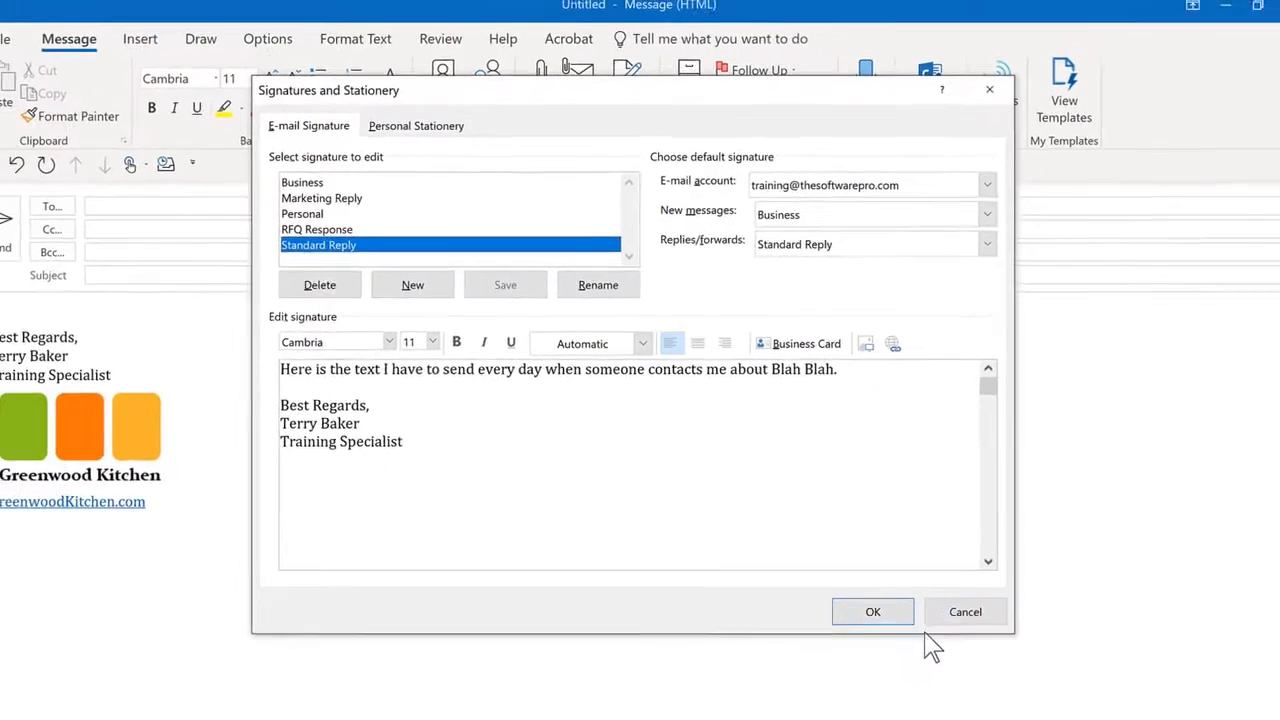
pyautogui.click(927, 689)
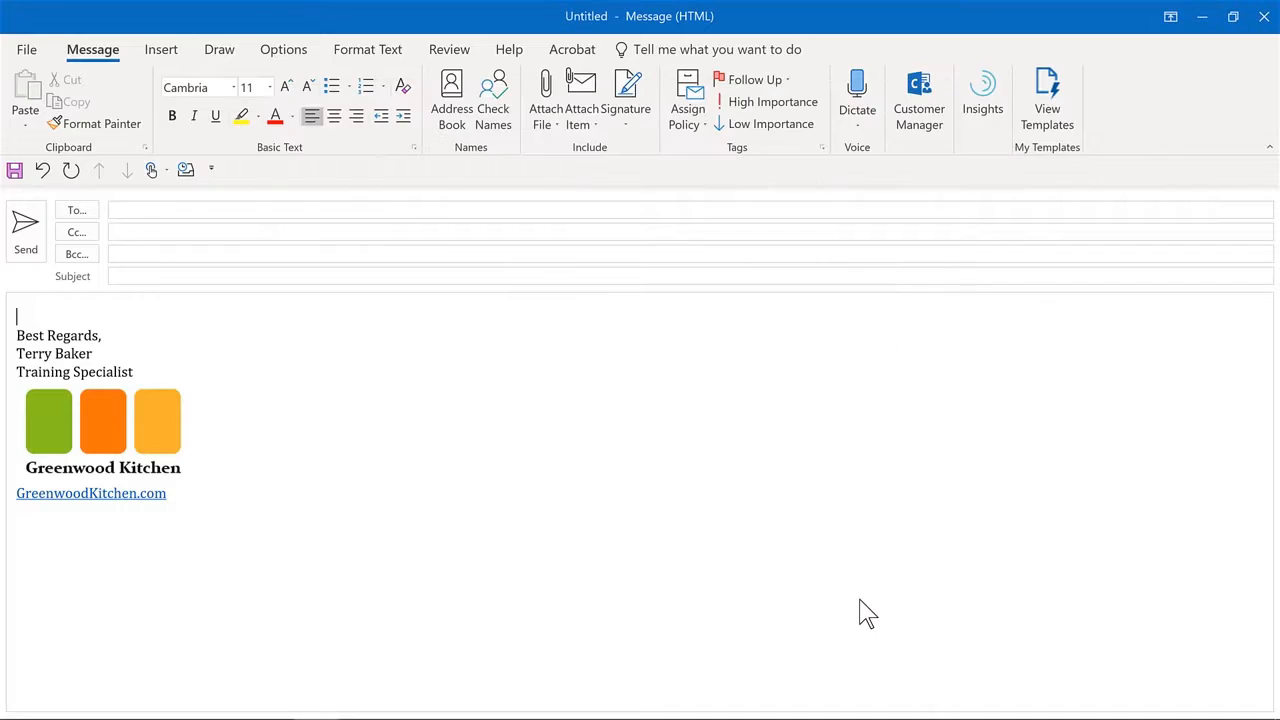
pyautogui.click(626, 126)
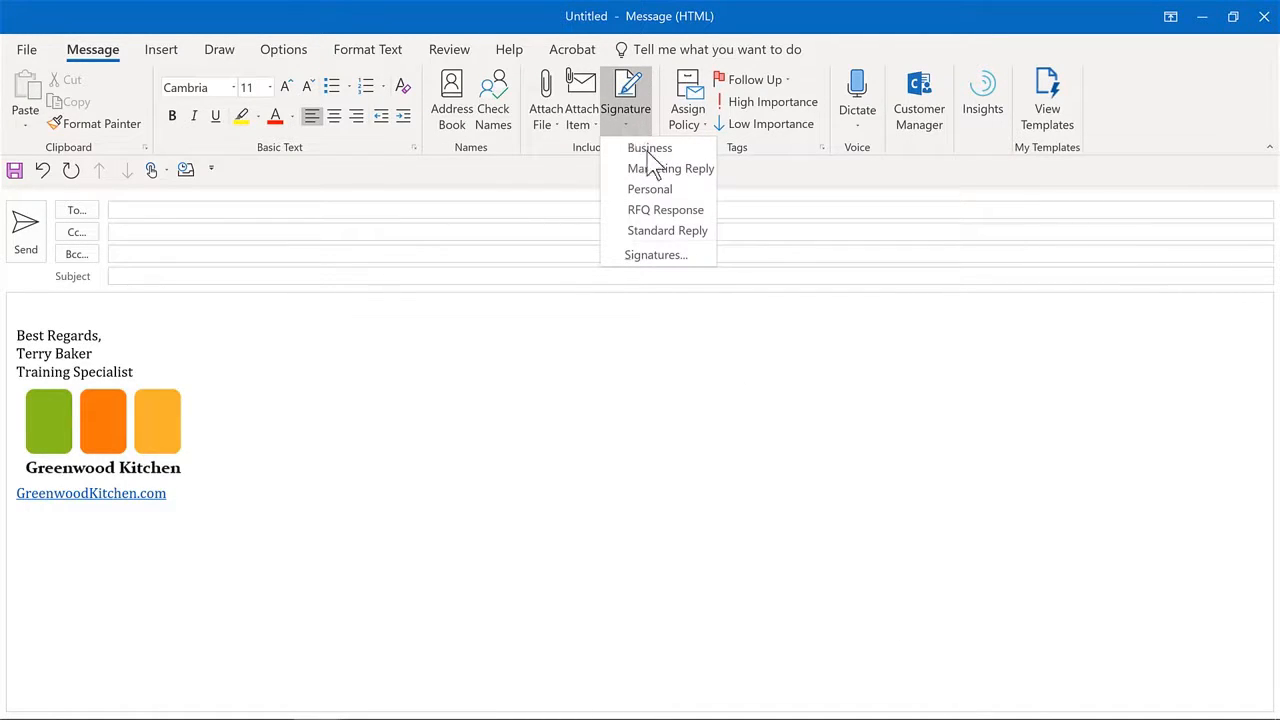
pyautogui.click(663, 190)
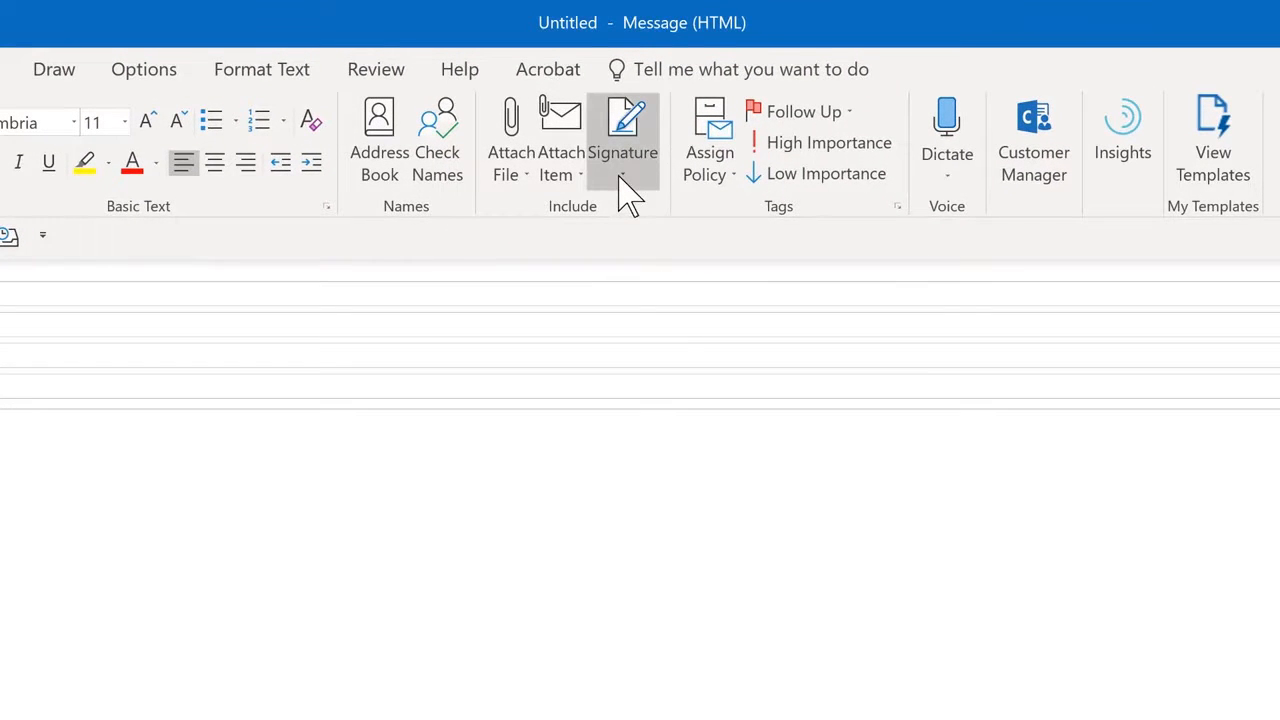
# Review the Marketing Reply and RFQ Response signatures in the signature settings, and close them without saving.
pyautogui.click(622, 178)
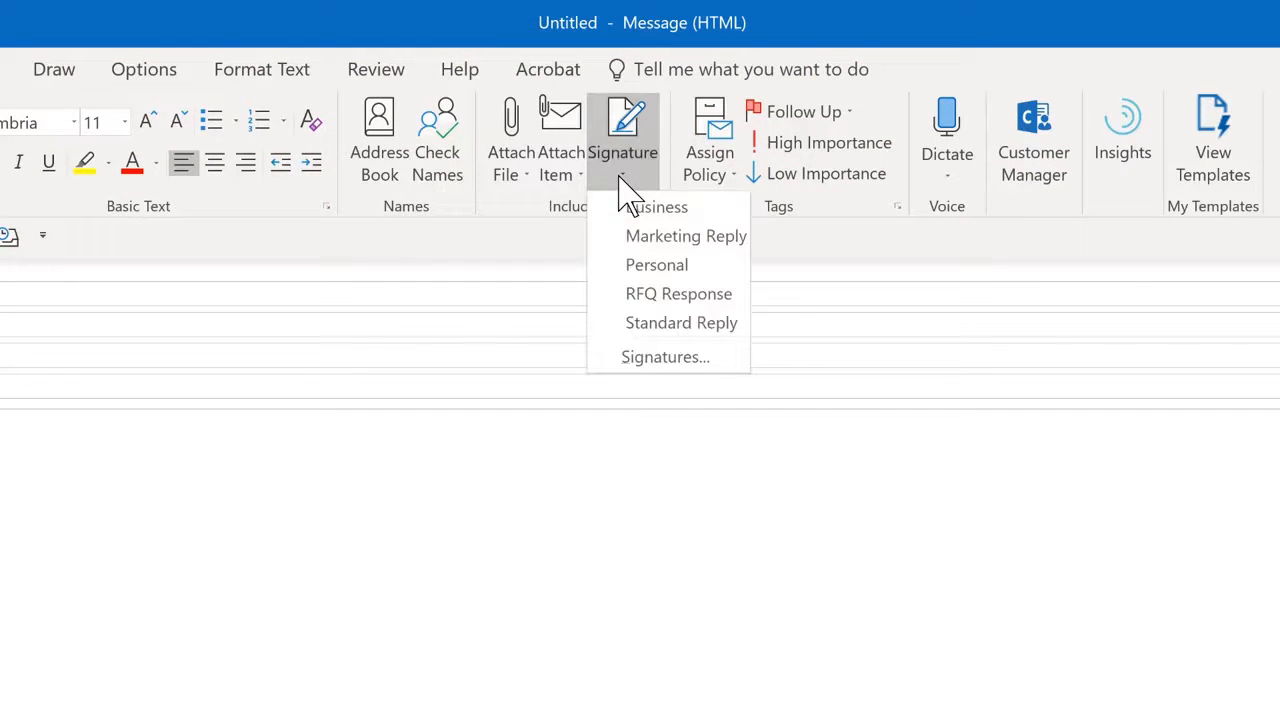
pyautogui.click(666, 356)
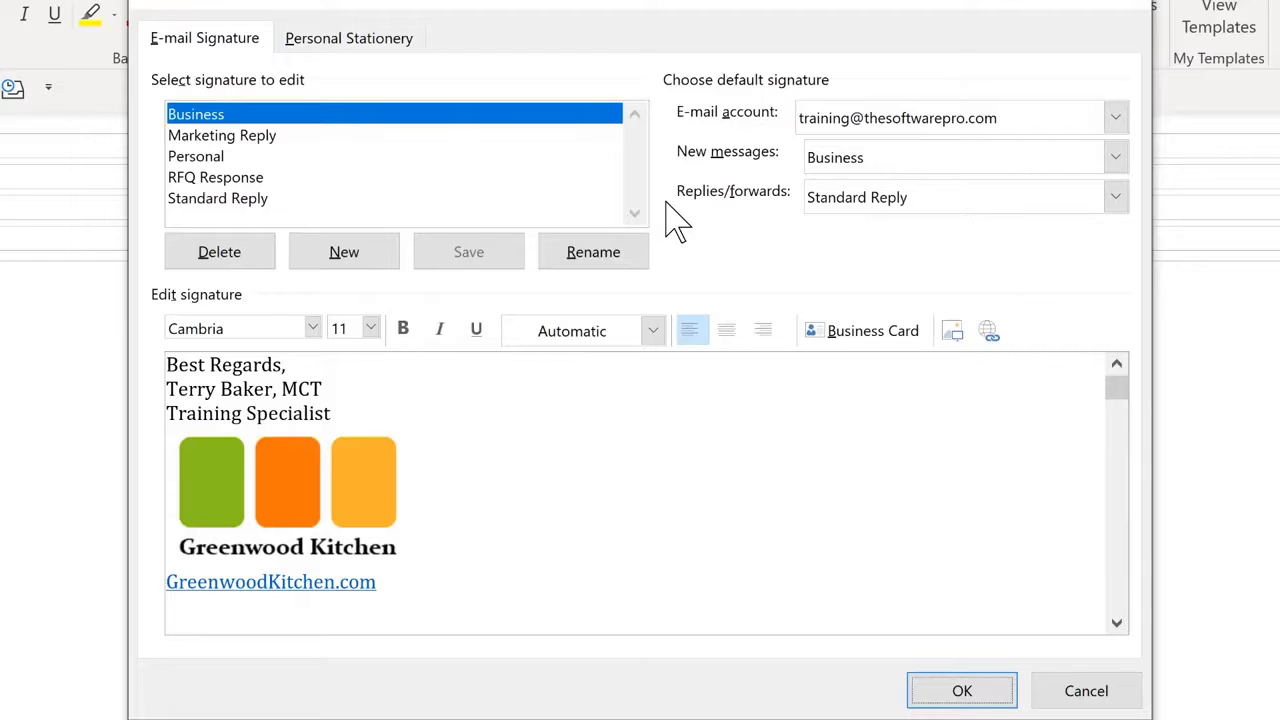
pyautogui.click(281, 141)
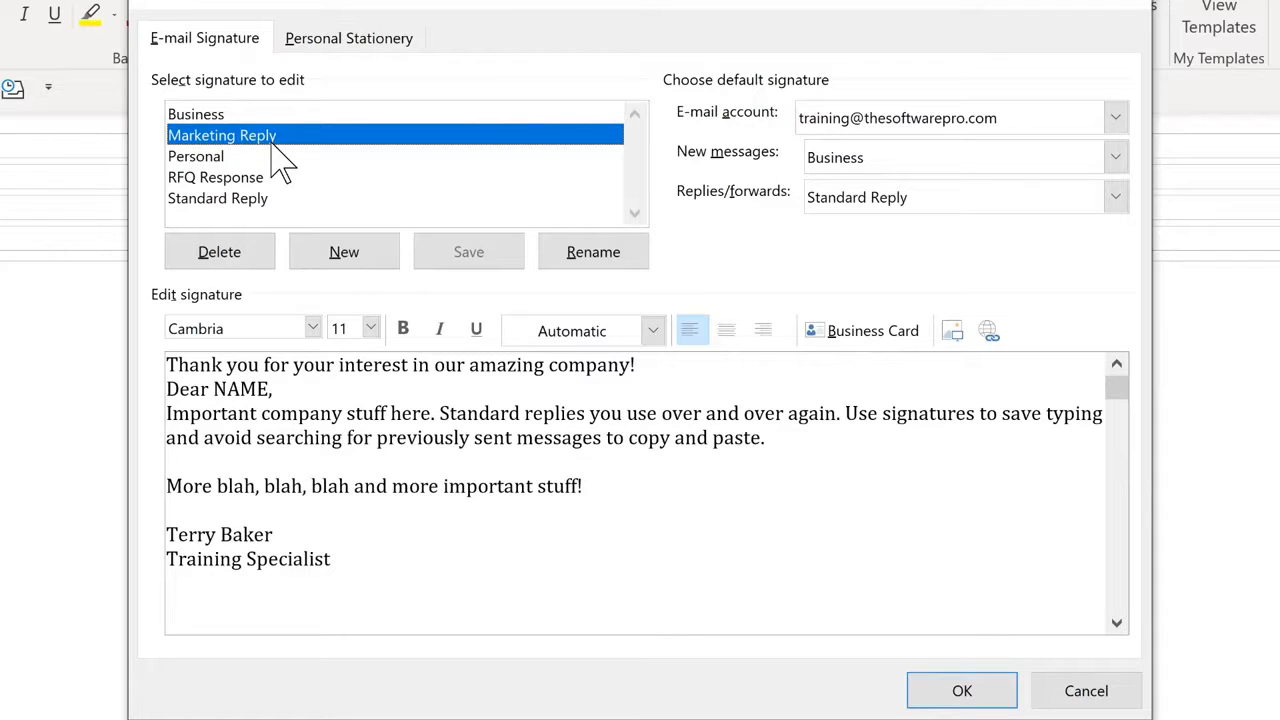
pyautogui.moveTo(167, 365)
pyautogui.mouseDown()
pyautogui.moveTo(574, 345)
pyautogui.moveTo(643, 362)
pyautogui.mouseUp()
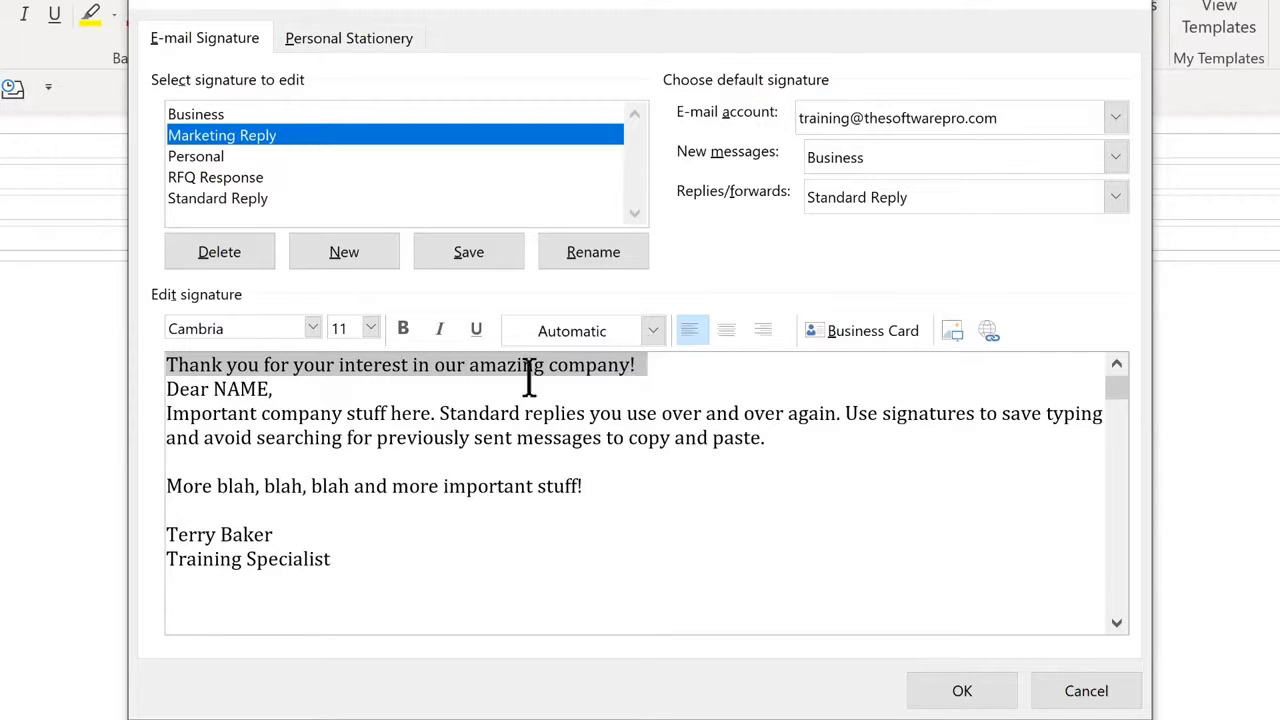
pyautogui.click(480, 380)
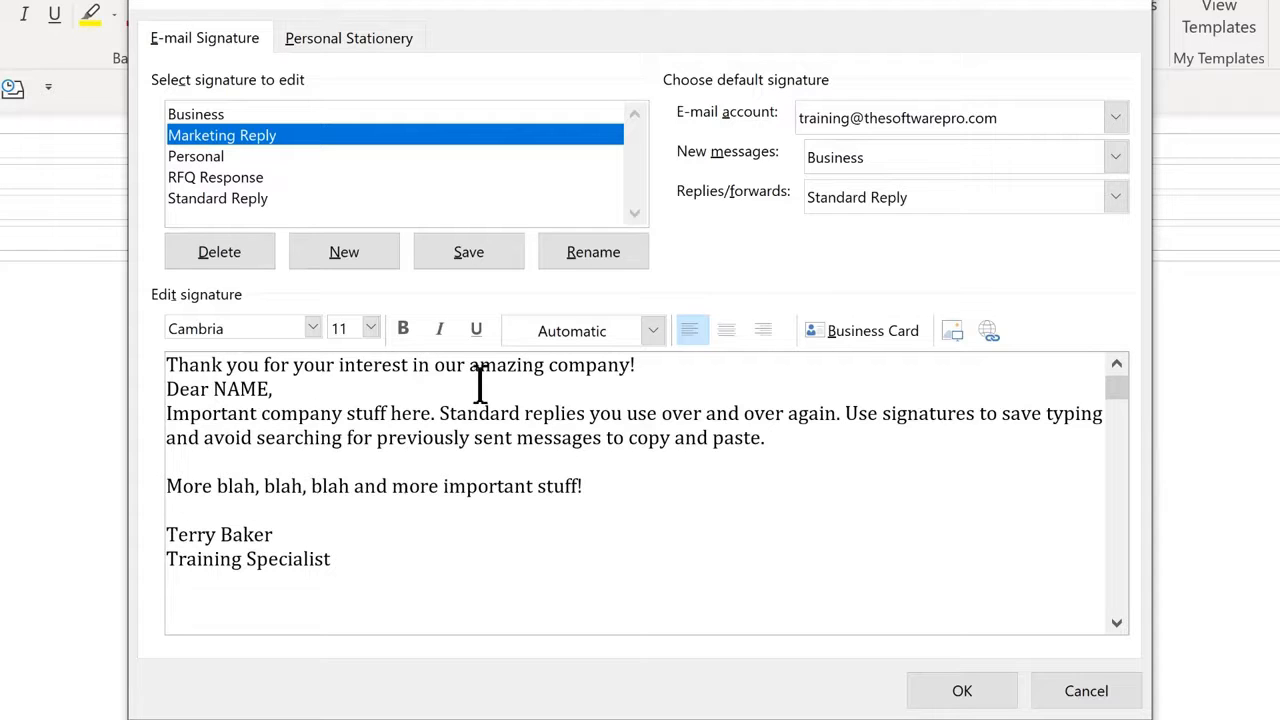
pyautogui.click(211, 180)
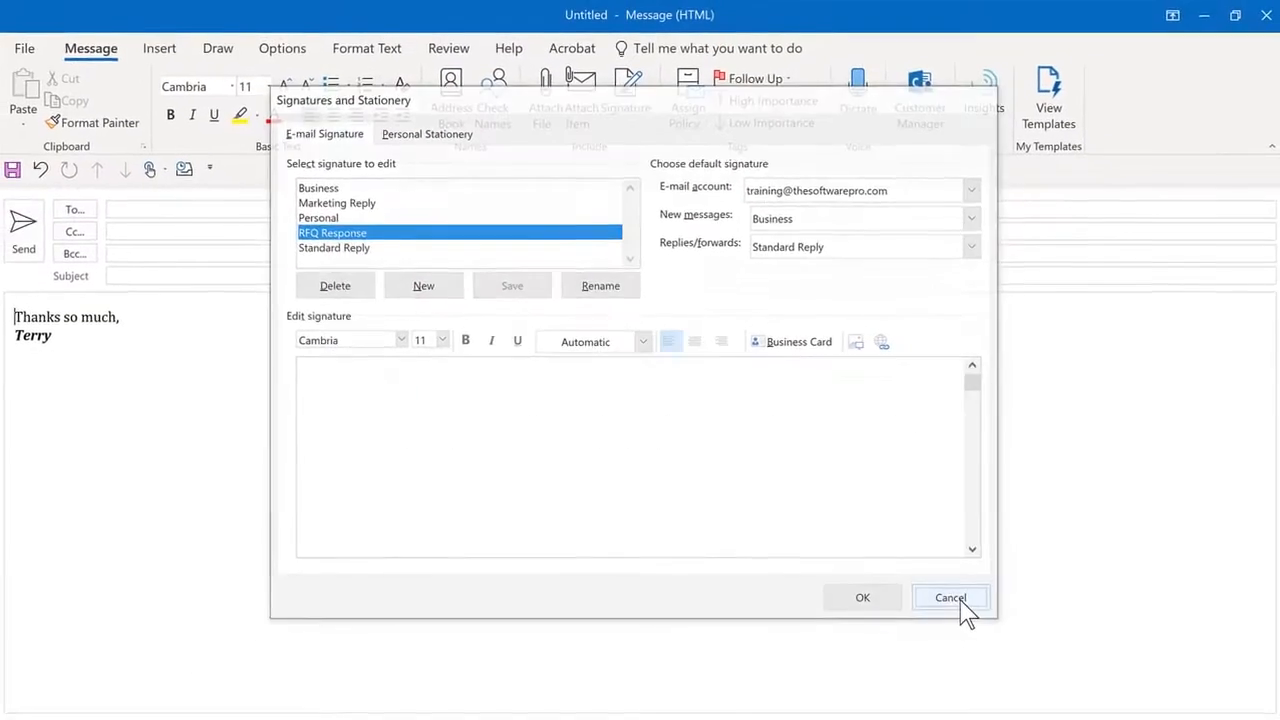
pyautogui.click(1040, 658)
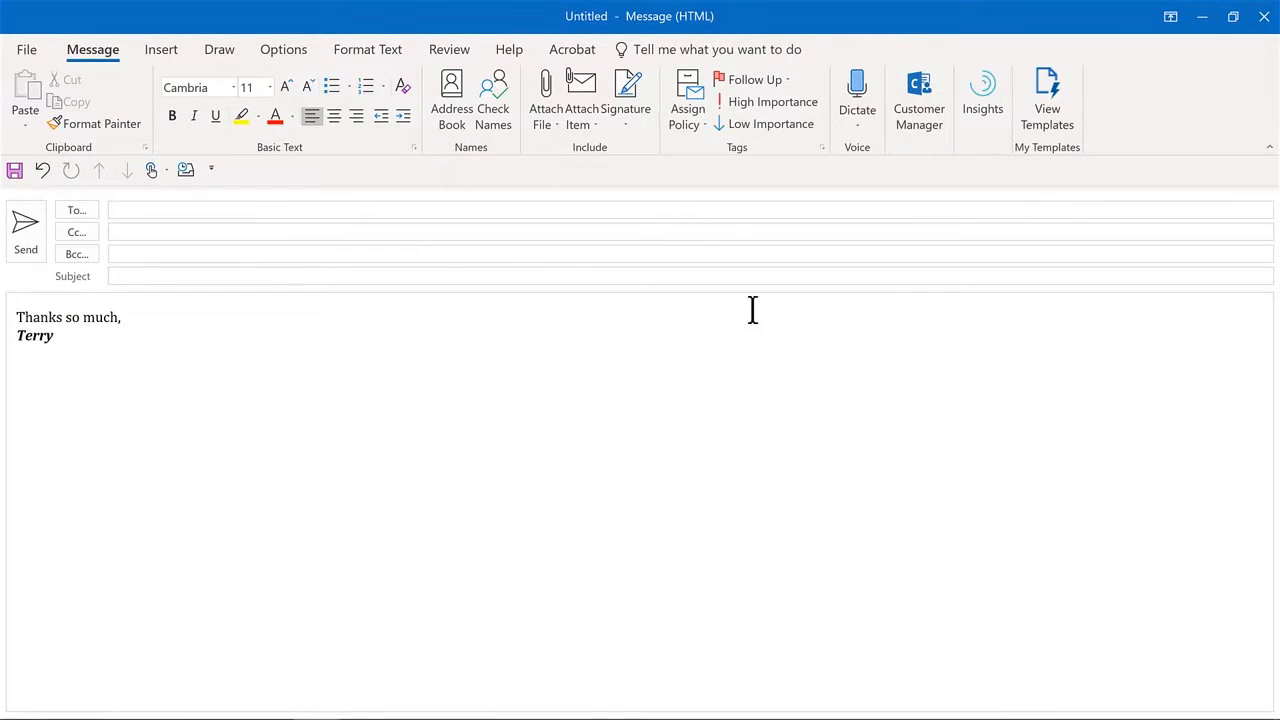
# Replace the message's signature with Marketing Reply and move its opening line "Thank you for your interest in our amazing company!" into the subject.
pyautogui.click(635, 126)
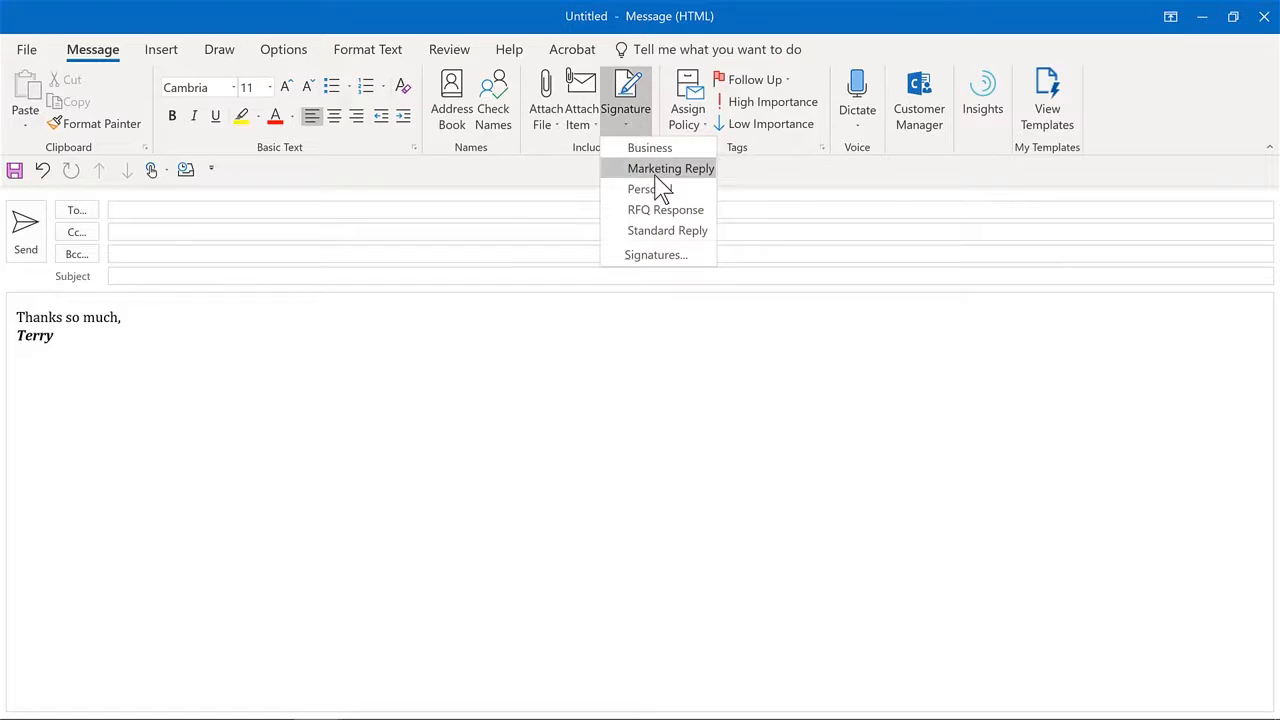
pyautogui.click(660, 170)
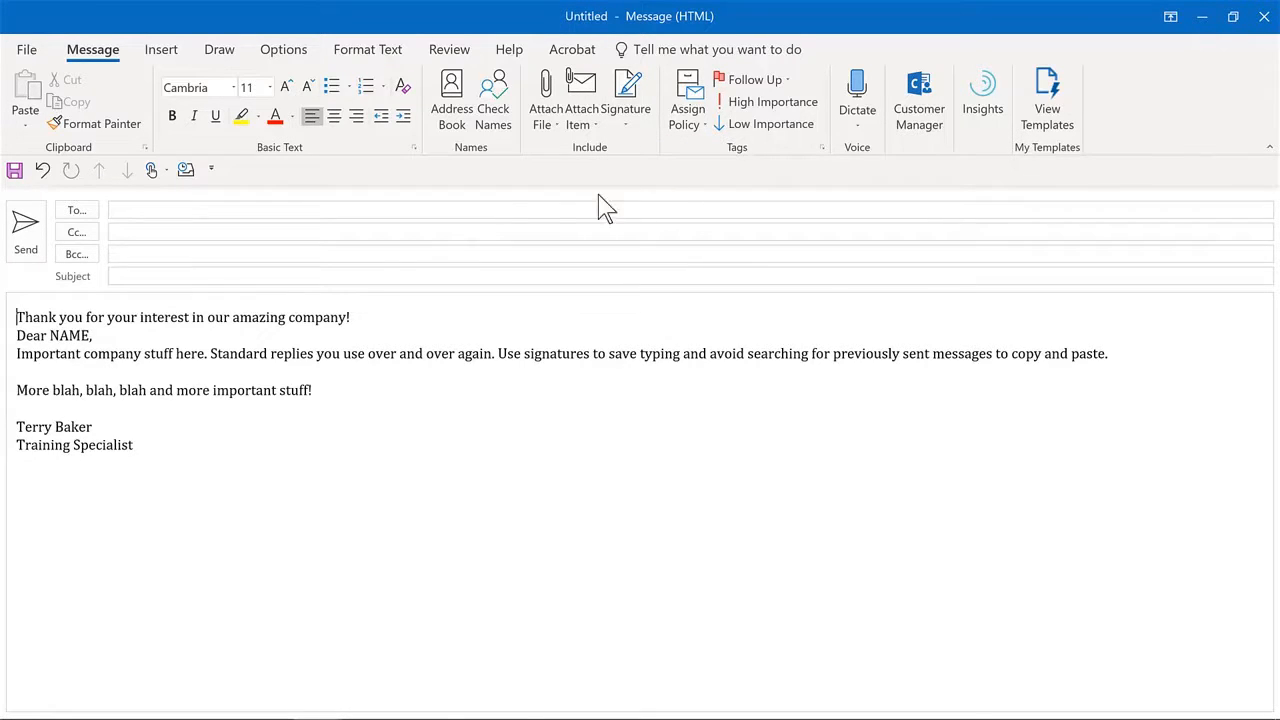
pyautogui.moveTo(366, 320); pyautogui.dragTo(16, 297)
pyautogui.hotkey('ctrl', 'c')
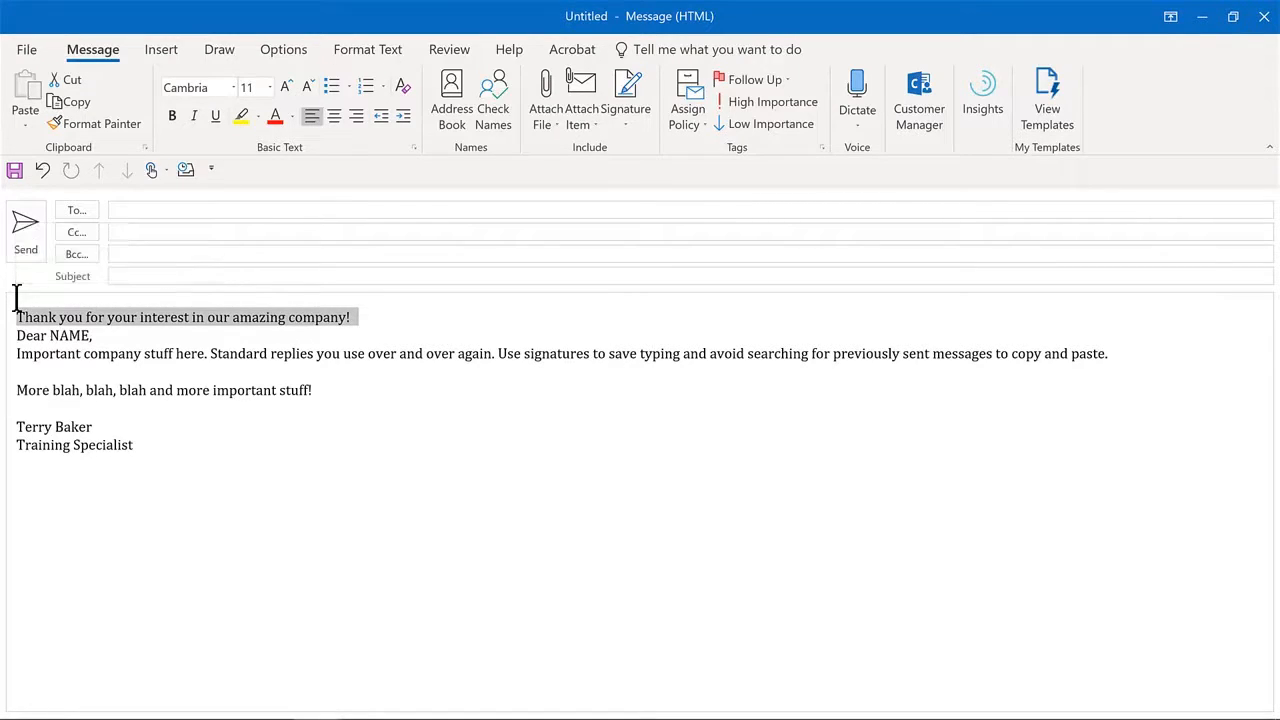
pyautogui.press('Delete')
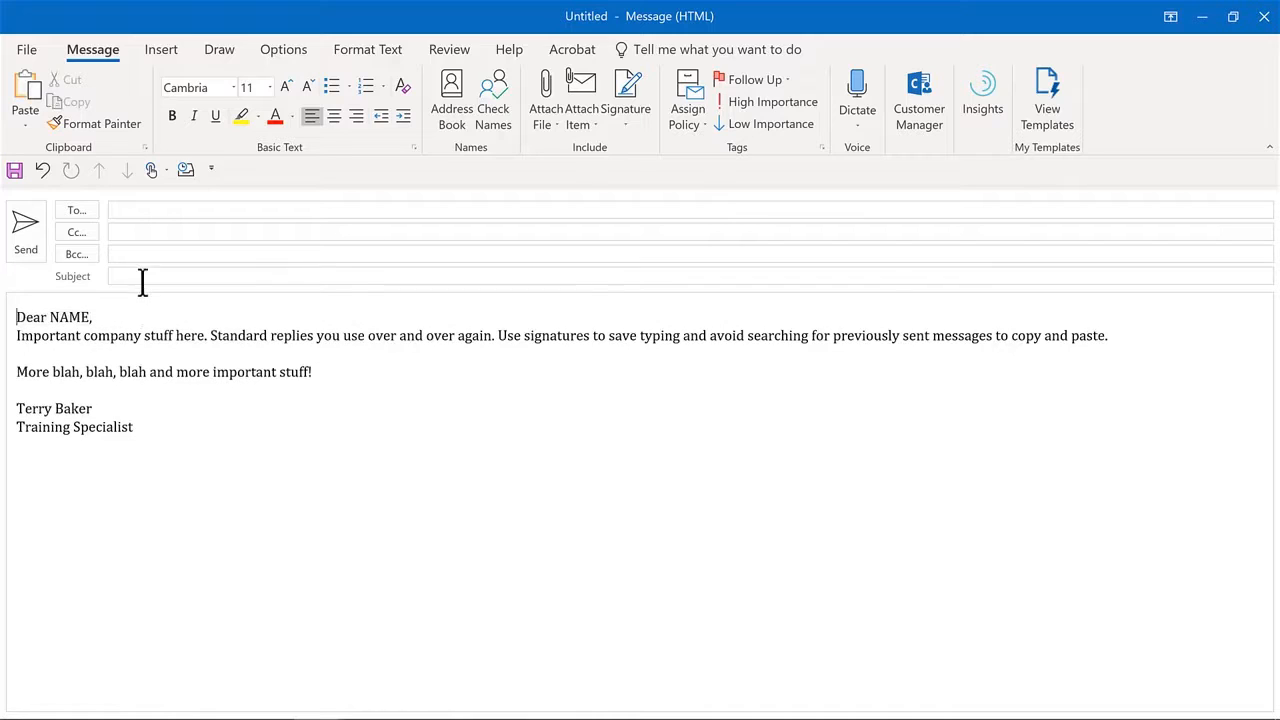
pyautogui.click(146, 280)
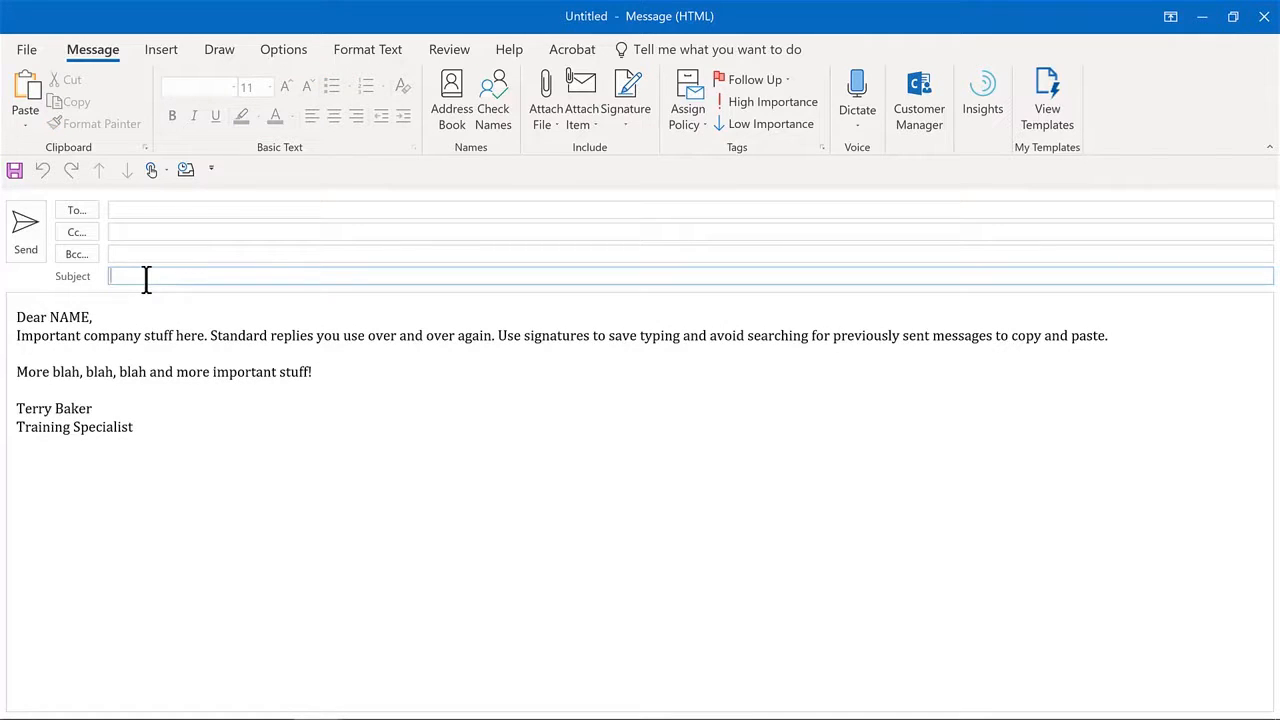
pyautogui.hotkey('ctrl', 'v')
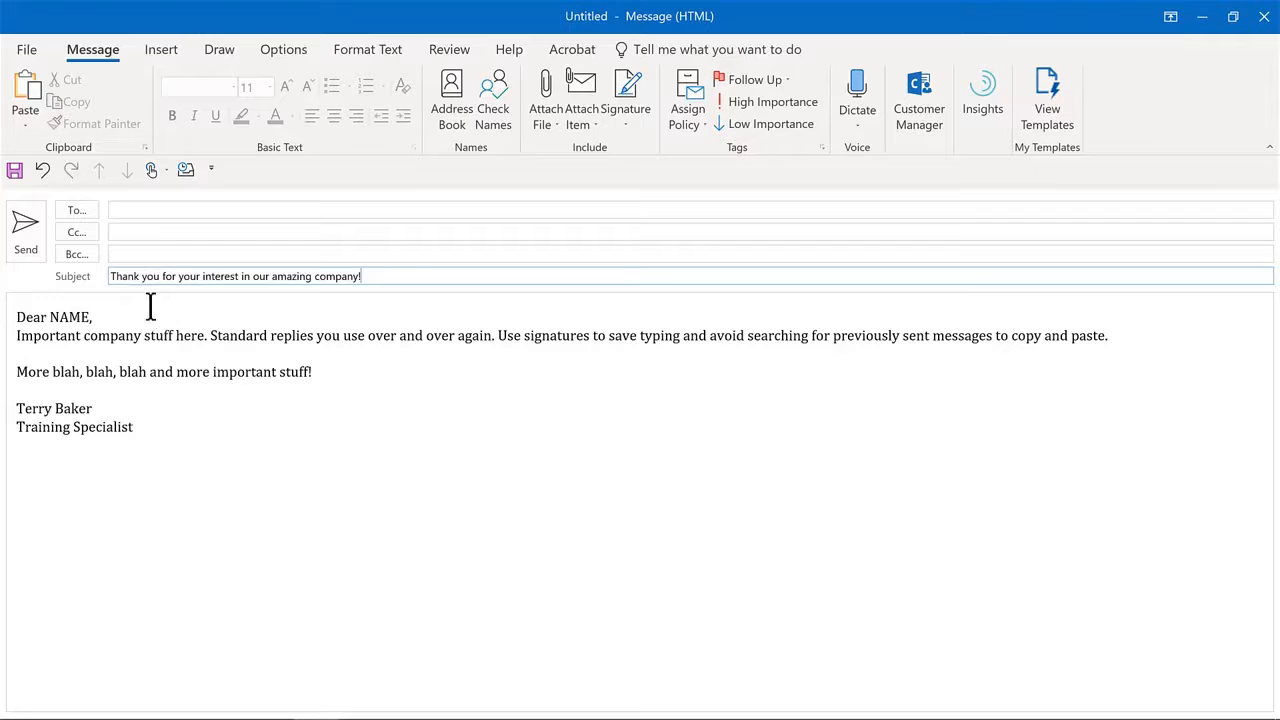
# Replace the NAME placeholder in the message's greeting with the recipient's first name.
pyautogui.click(60, 317)
pyautogui.doubleClick(60, 317)
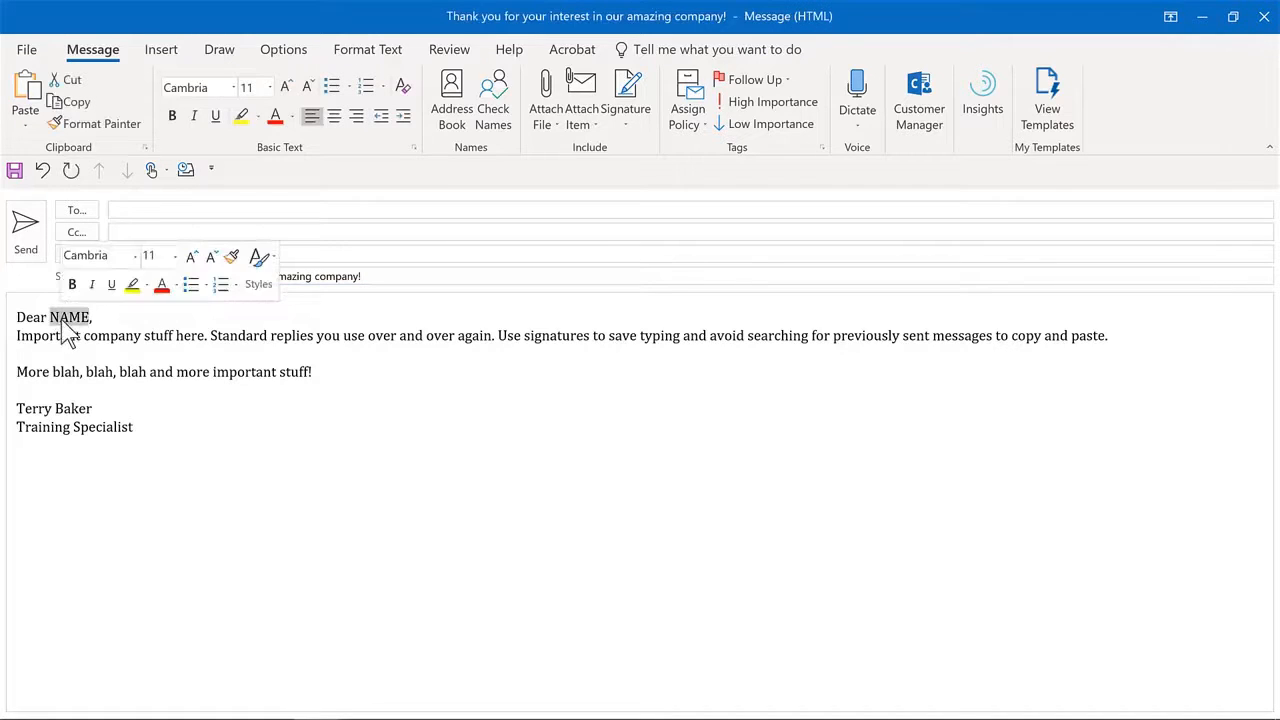
pyautogui.write('Joe')
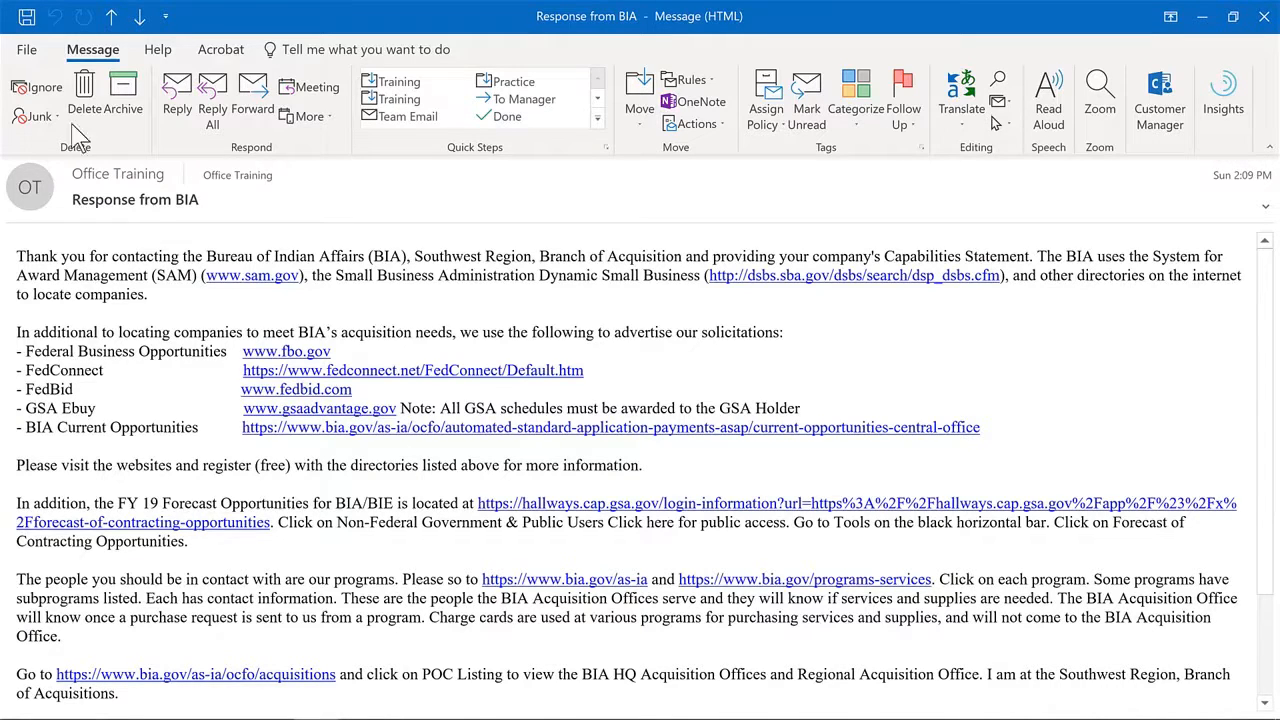
# Reply to the "Response from BIA" message and start a new Quick Part named Supplier Resources from the original message's full body text.
pyautogui.click(178, 95)
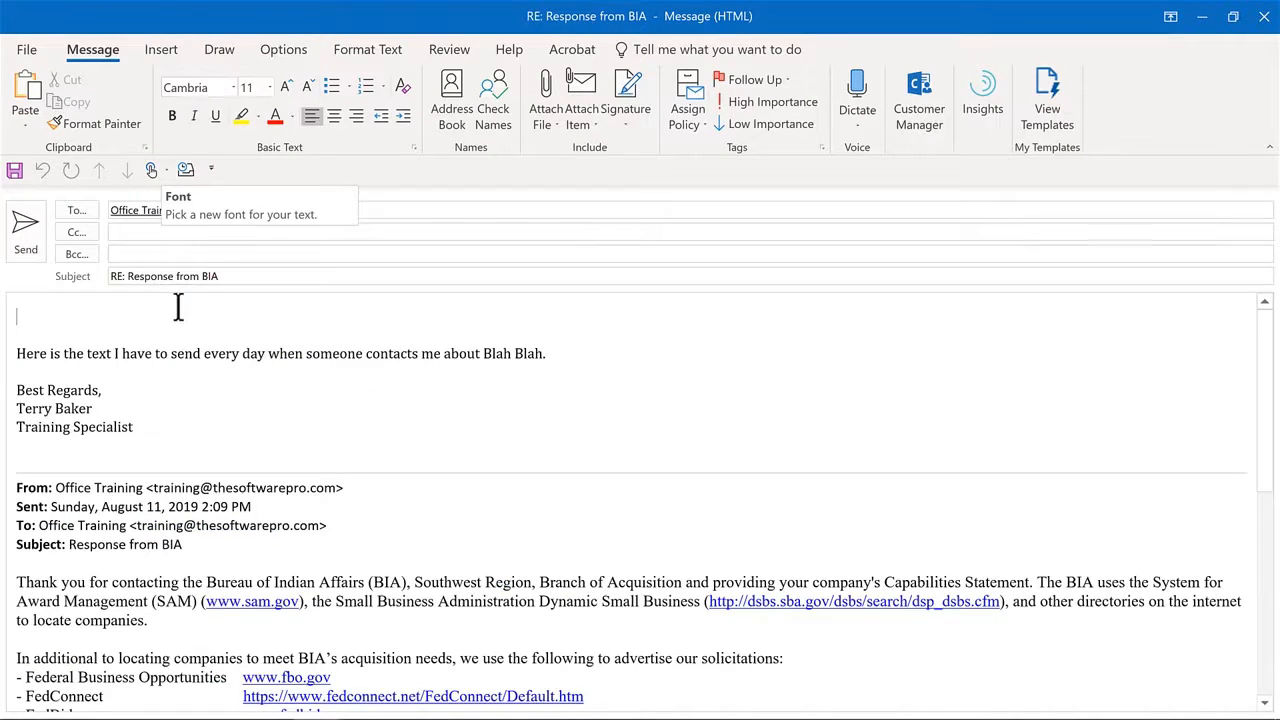
pyautogui.scroll(-5, 171, 343)
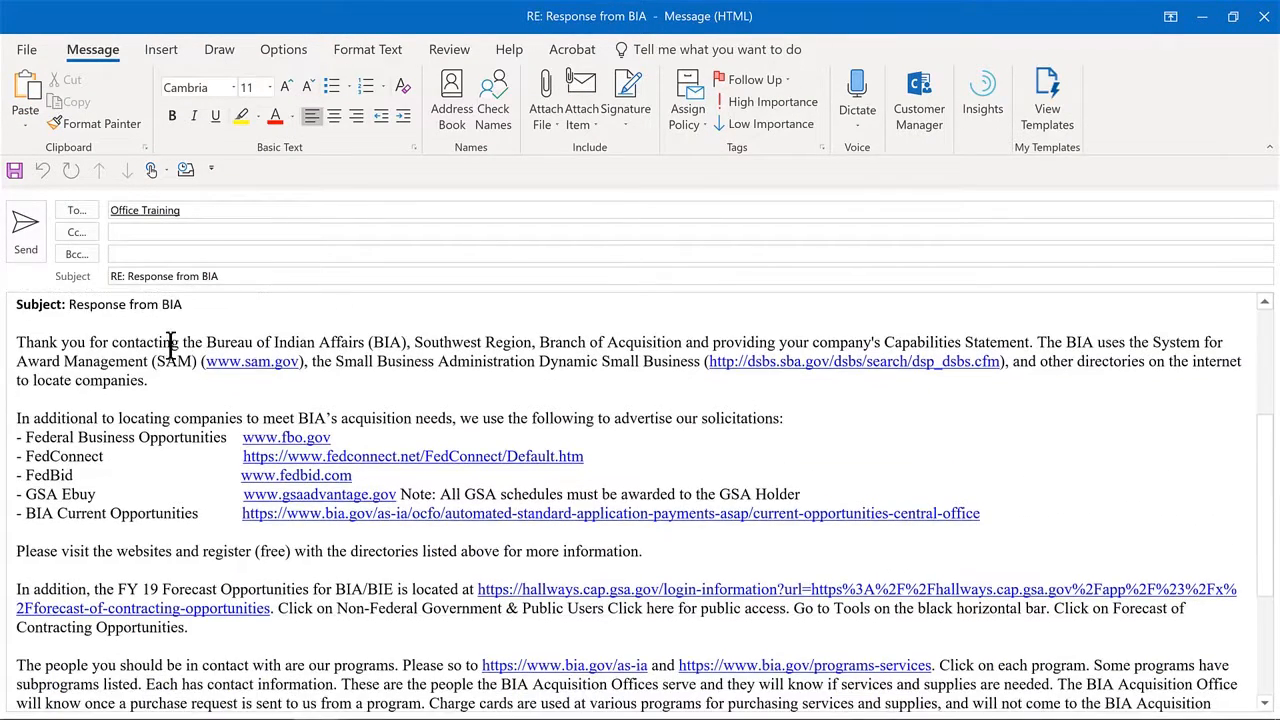
pyautogui.moveTo(22, 357); pyautogui.dragTo(567, 684)
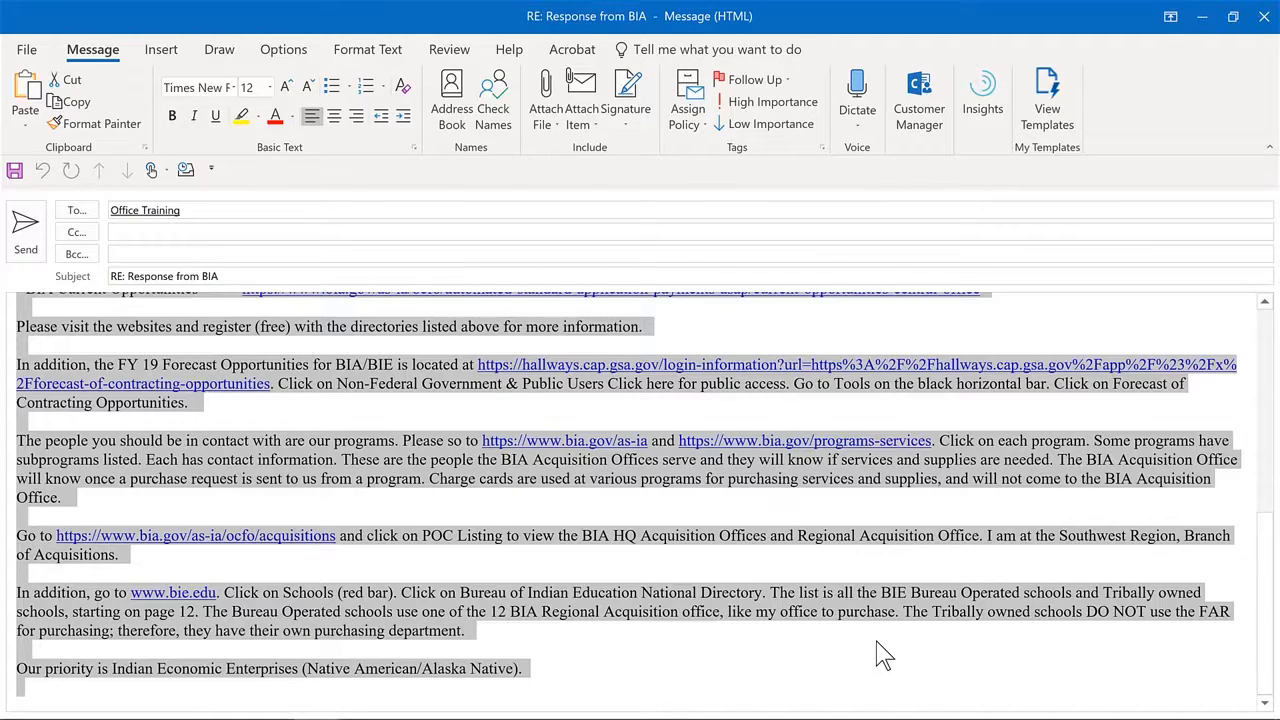
pyautogui.click(158, 55)
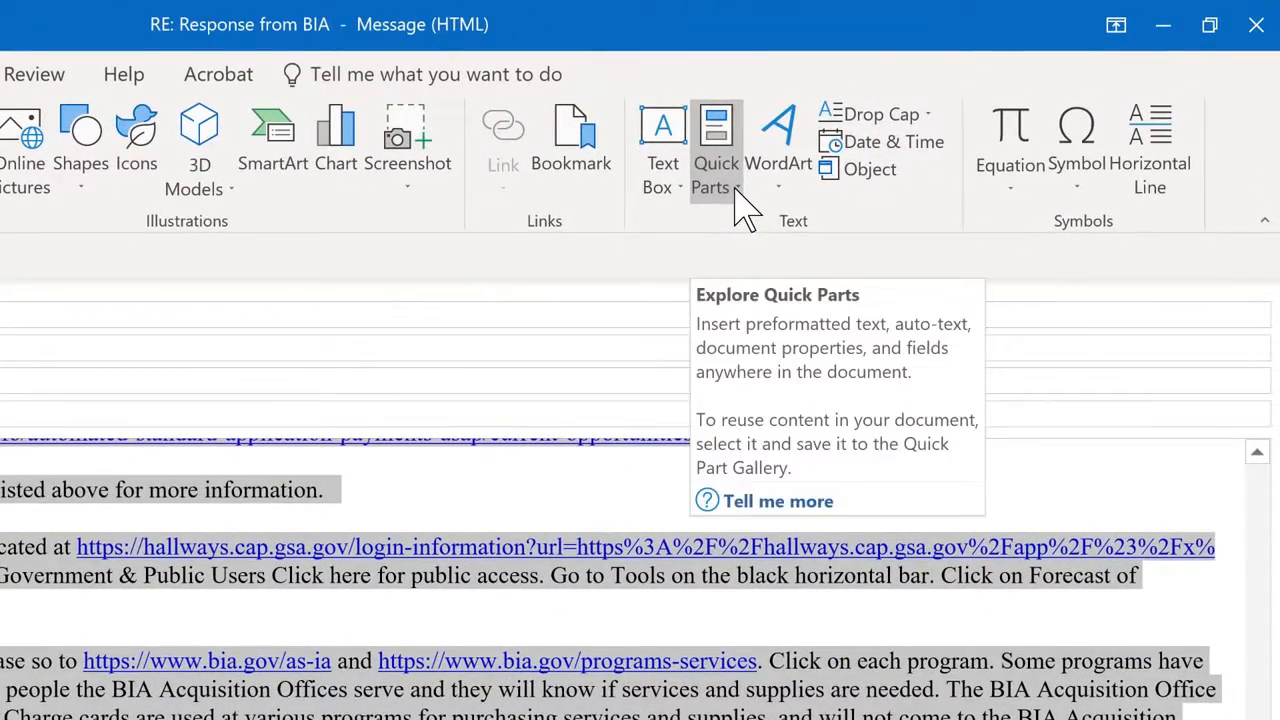
pyautogui.click(744, 205)
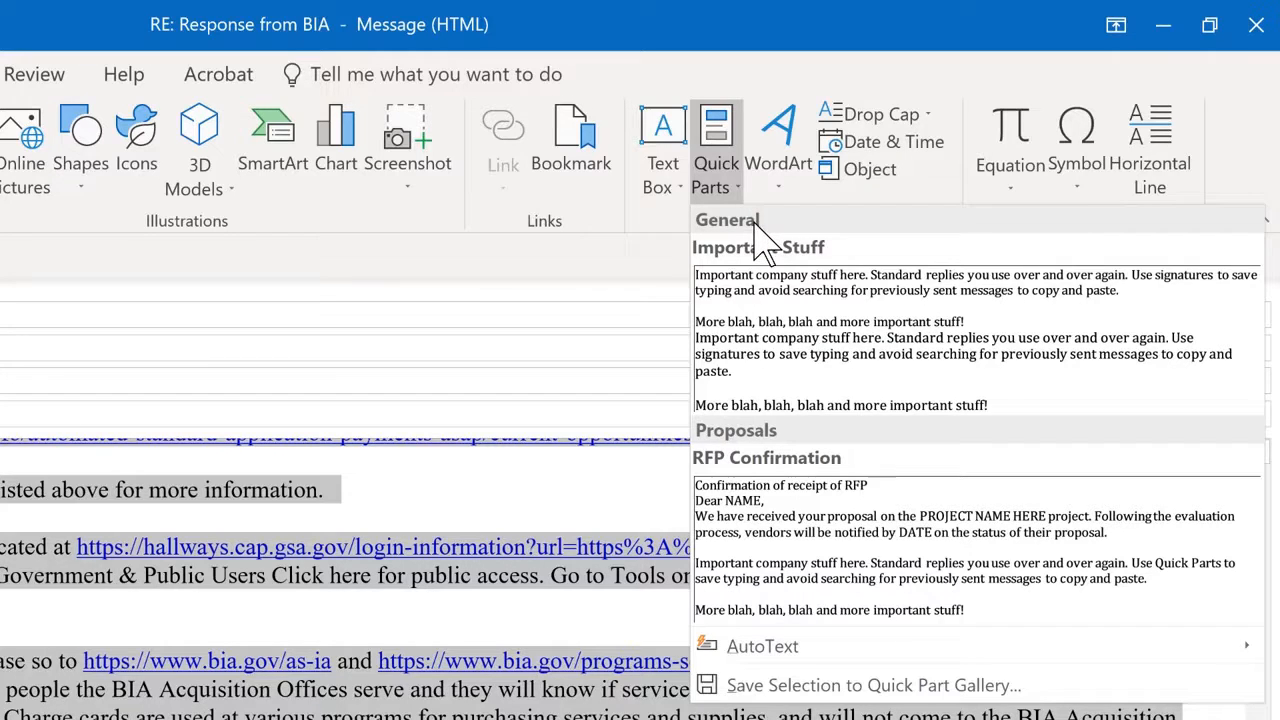
pyautogui.click(815, 686)
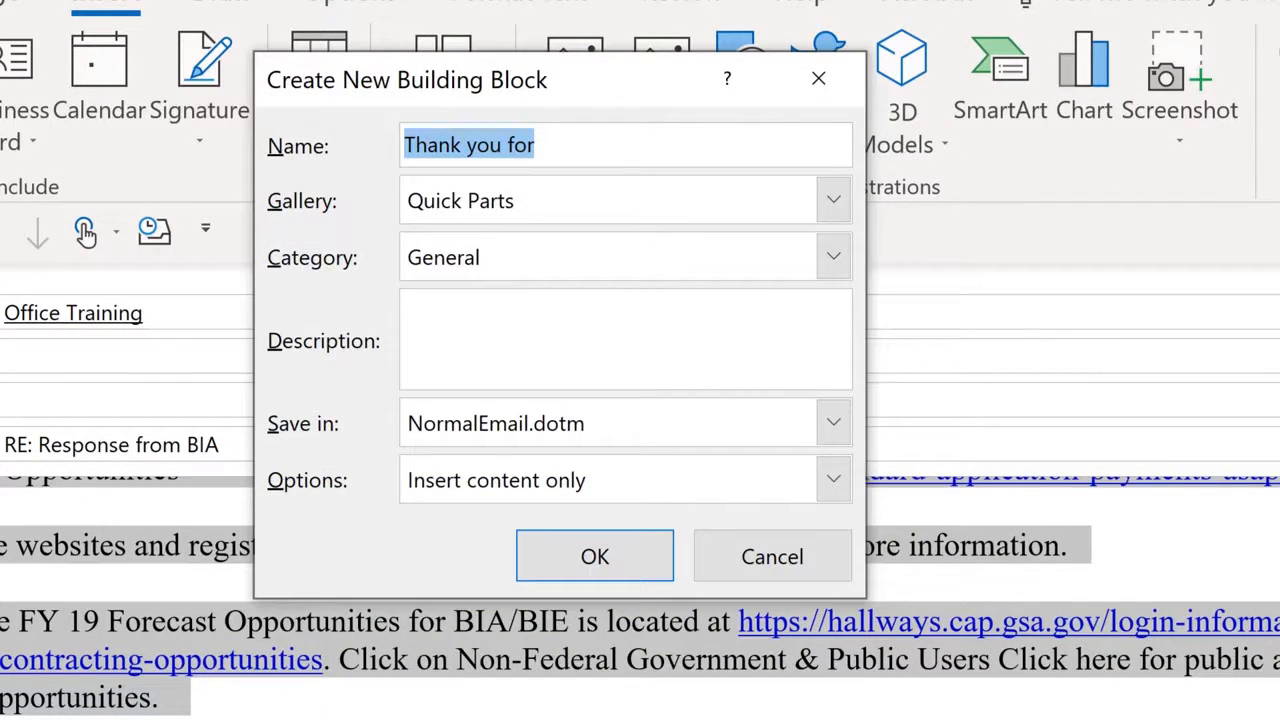
pyautogui.write('Supplier ')
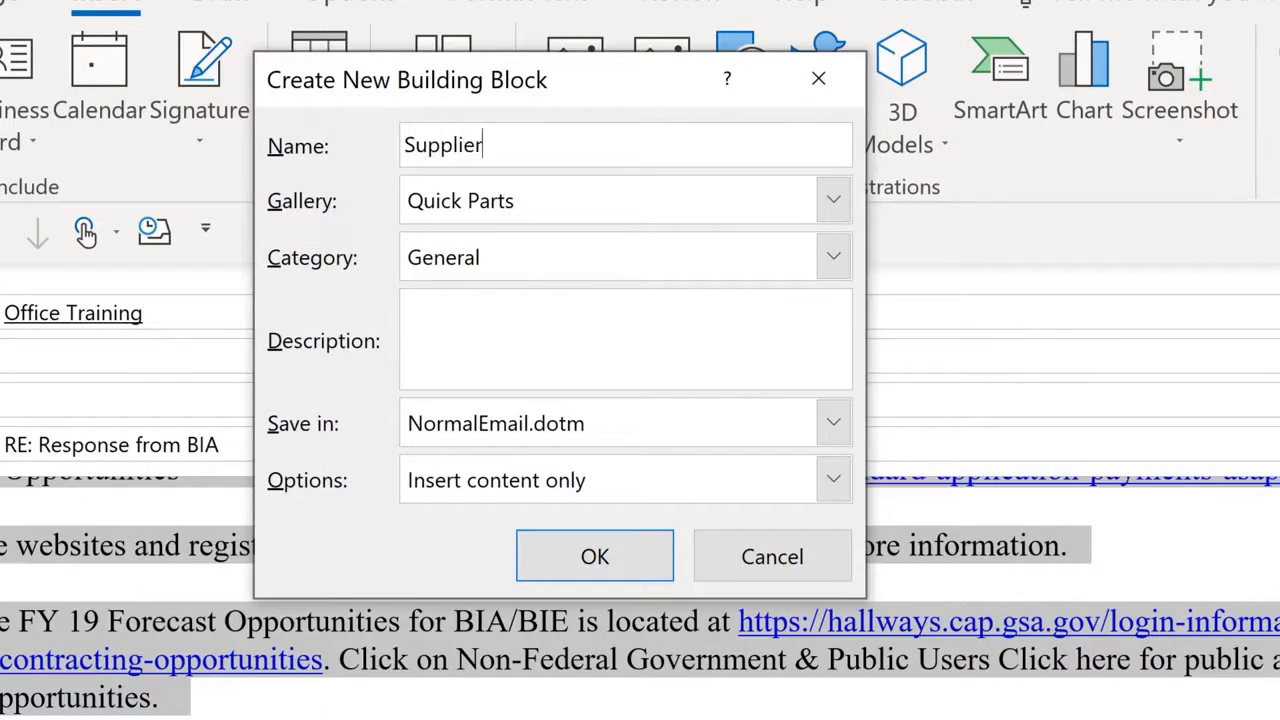
pyautogui.write('Resources')
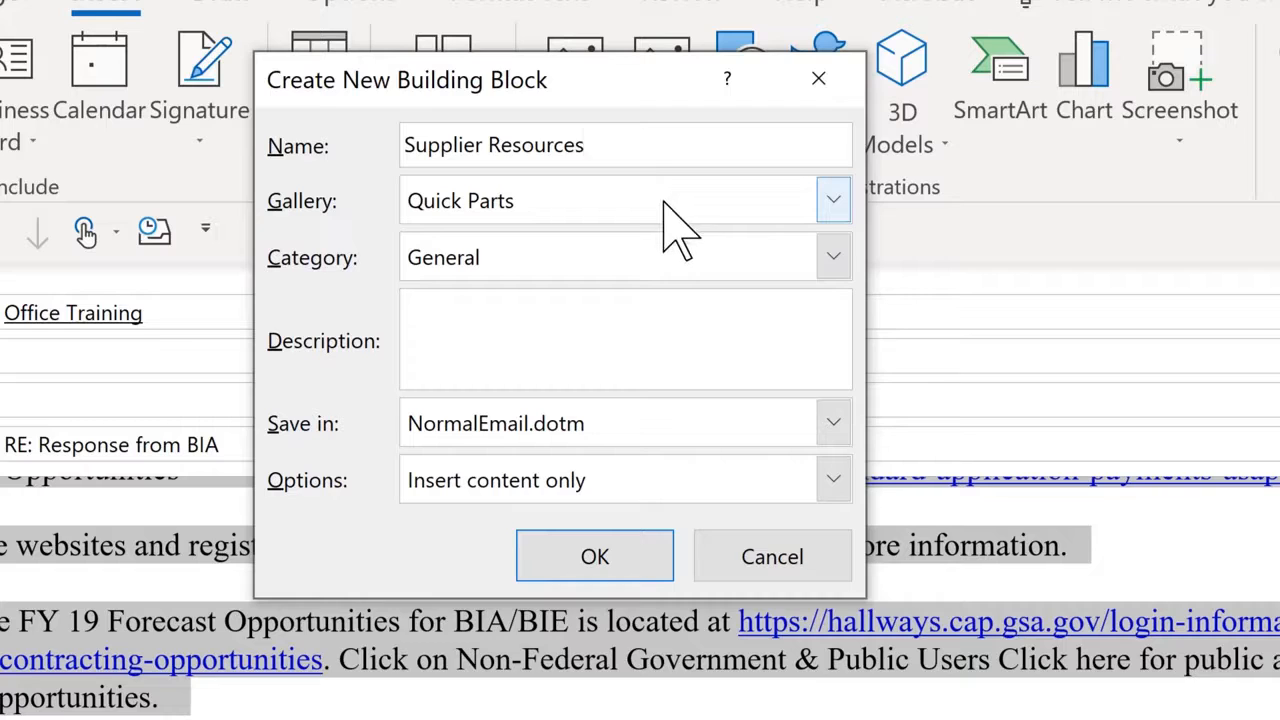
# Create a new category named Suppliers for the Supplier Resources Quick Part.
pyautogui.click(838, 260)
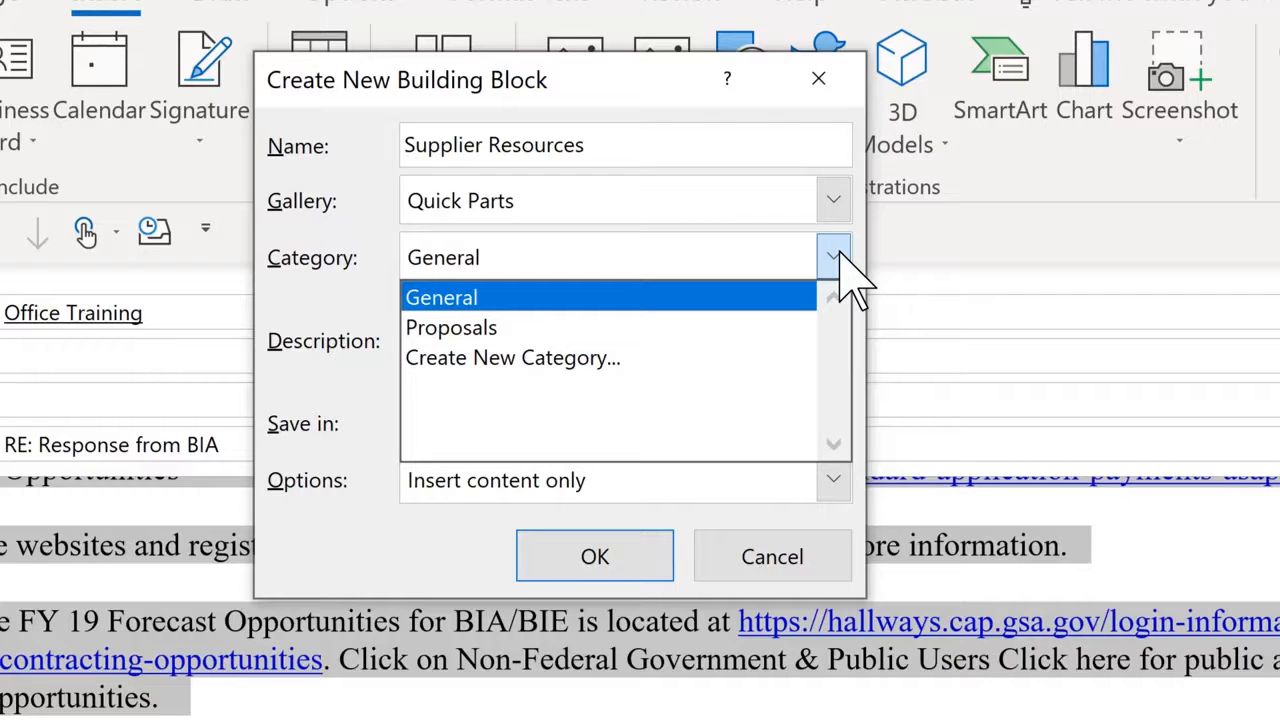
pyautogui.click(536, 365)
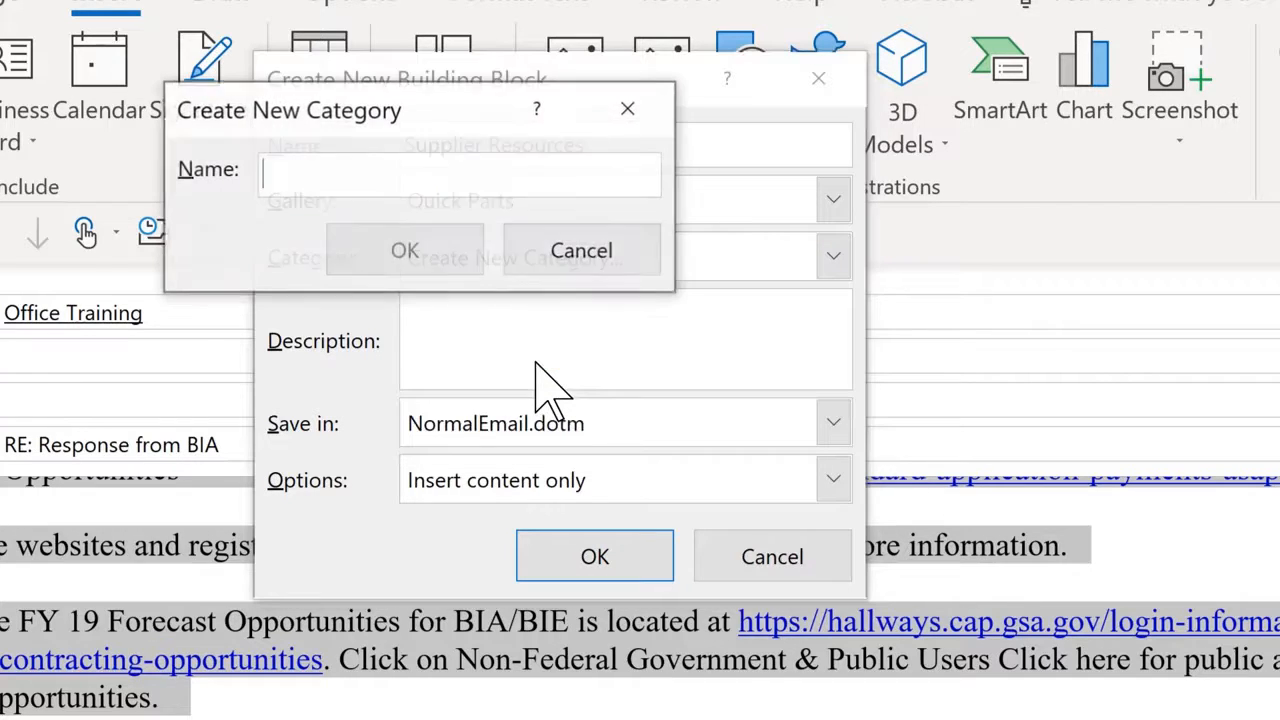
pyautogui.write('Suppliers')
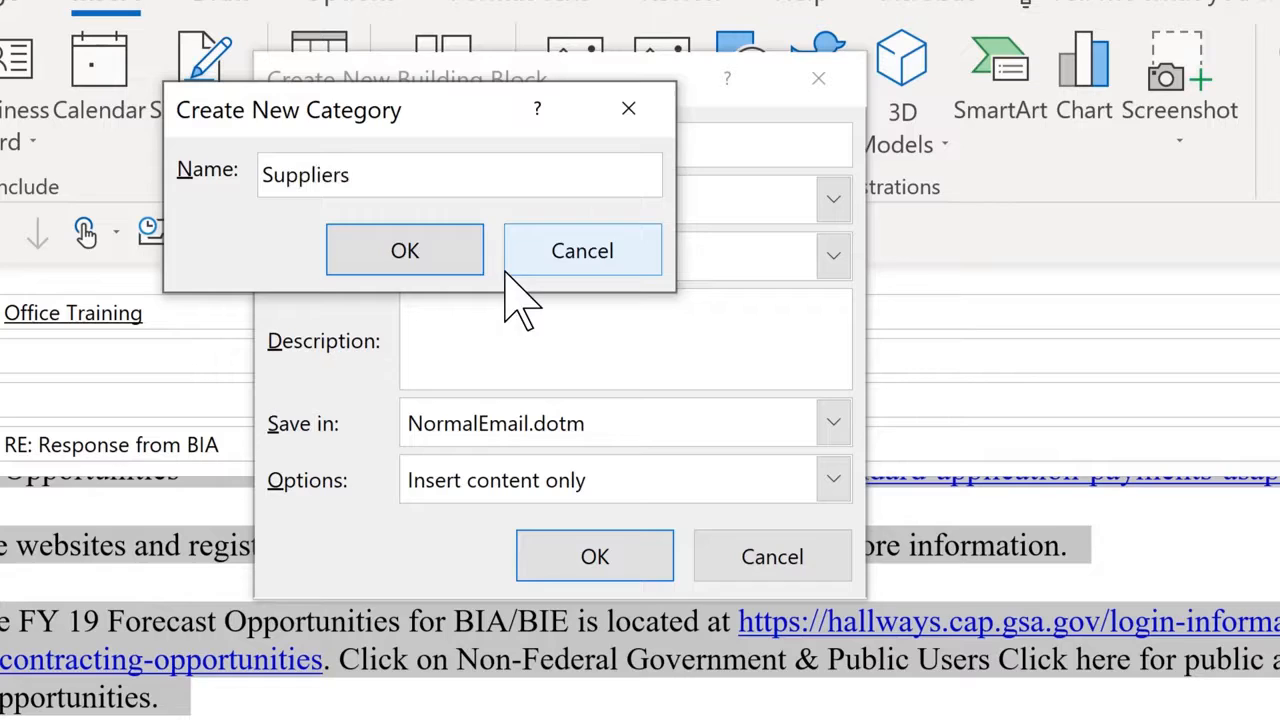
pyautogui.click(443, 252)
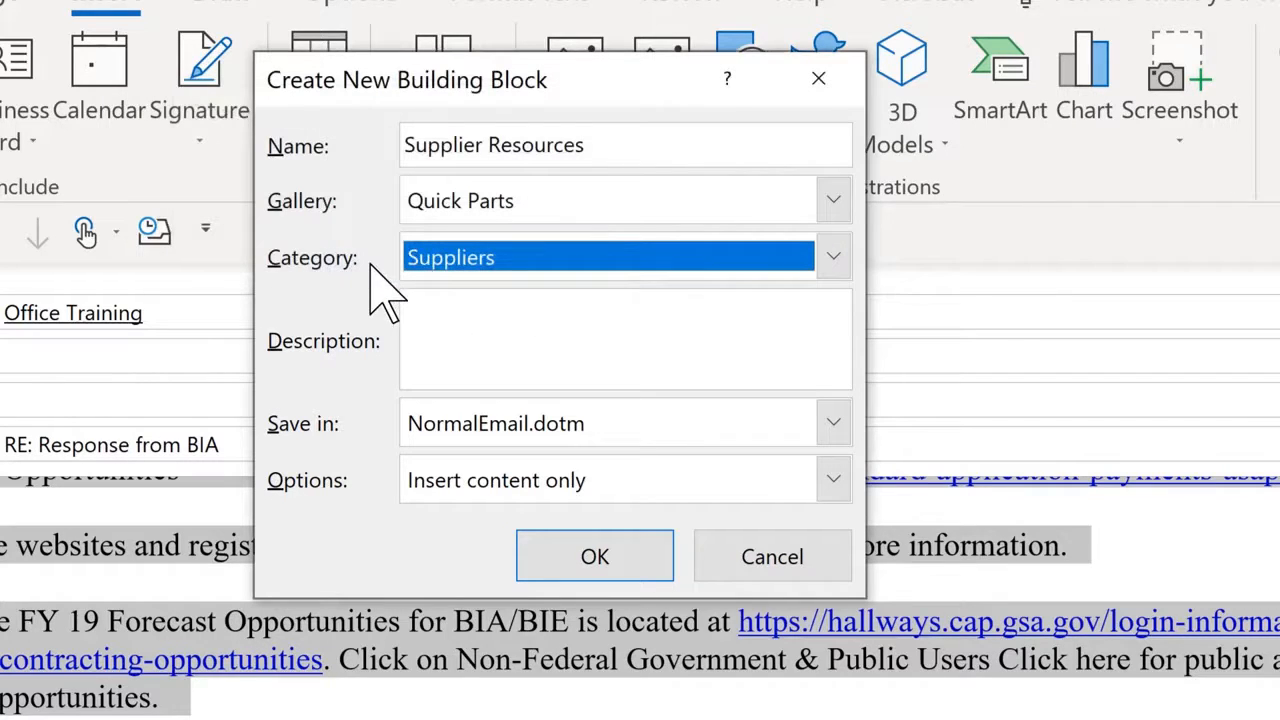
# Describe the Quick Part as "Response to supplier request" and save it in NormalEmail.dotm.
pyautogui.click(425, 302)
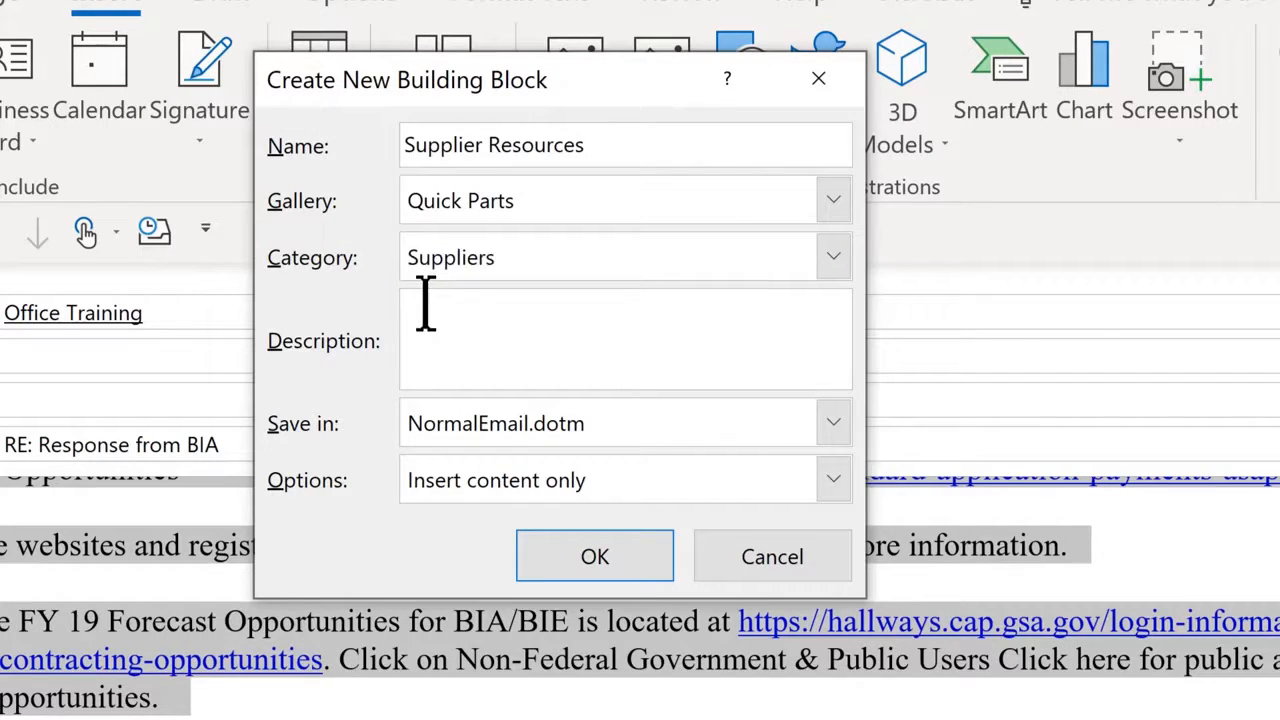
pyautogui.write('Response to supl')
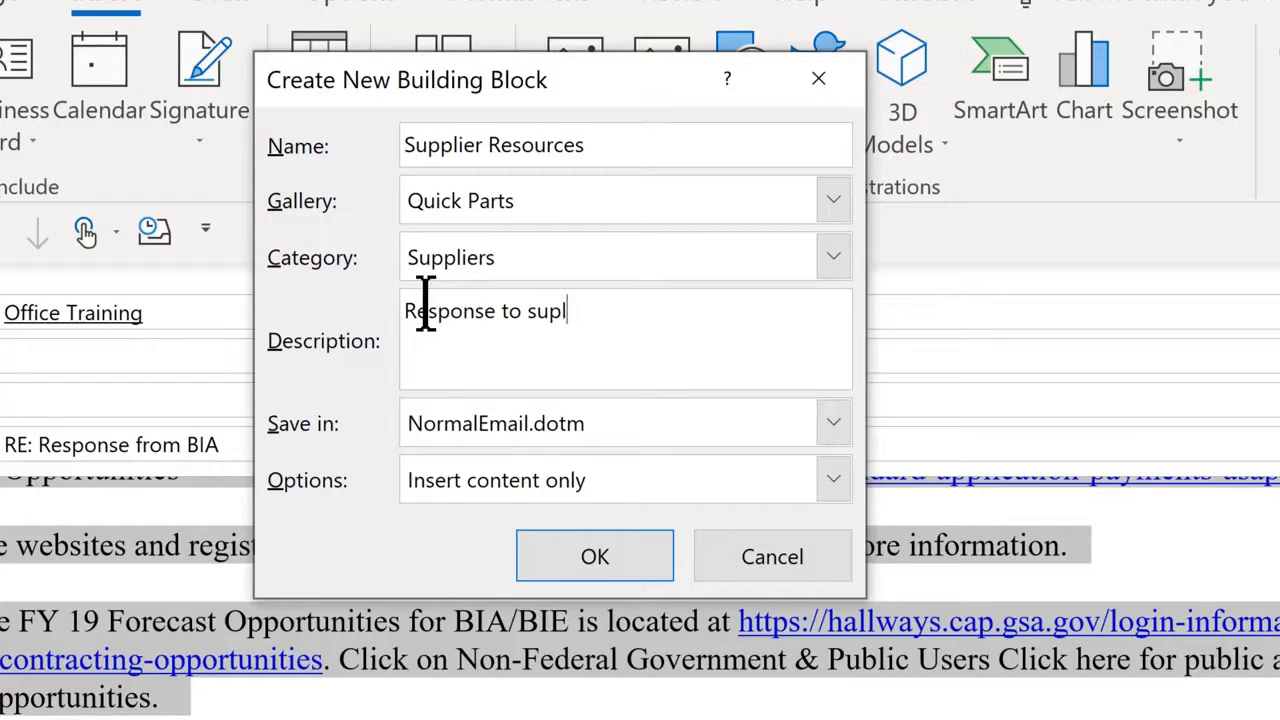
pyautogui.press('BackSpace')
pyautogui.write('plier request')
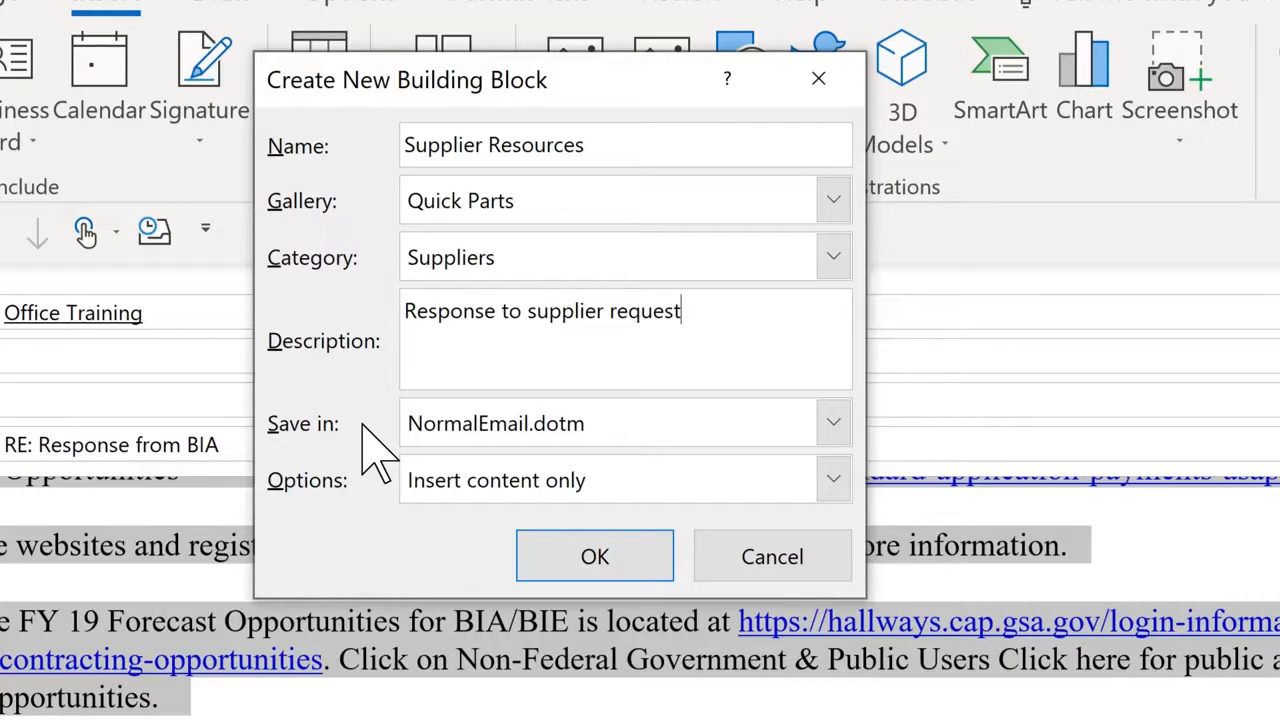
pyautogui.click(598, 562)
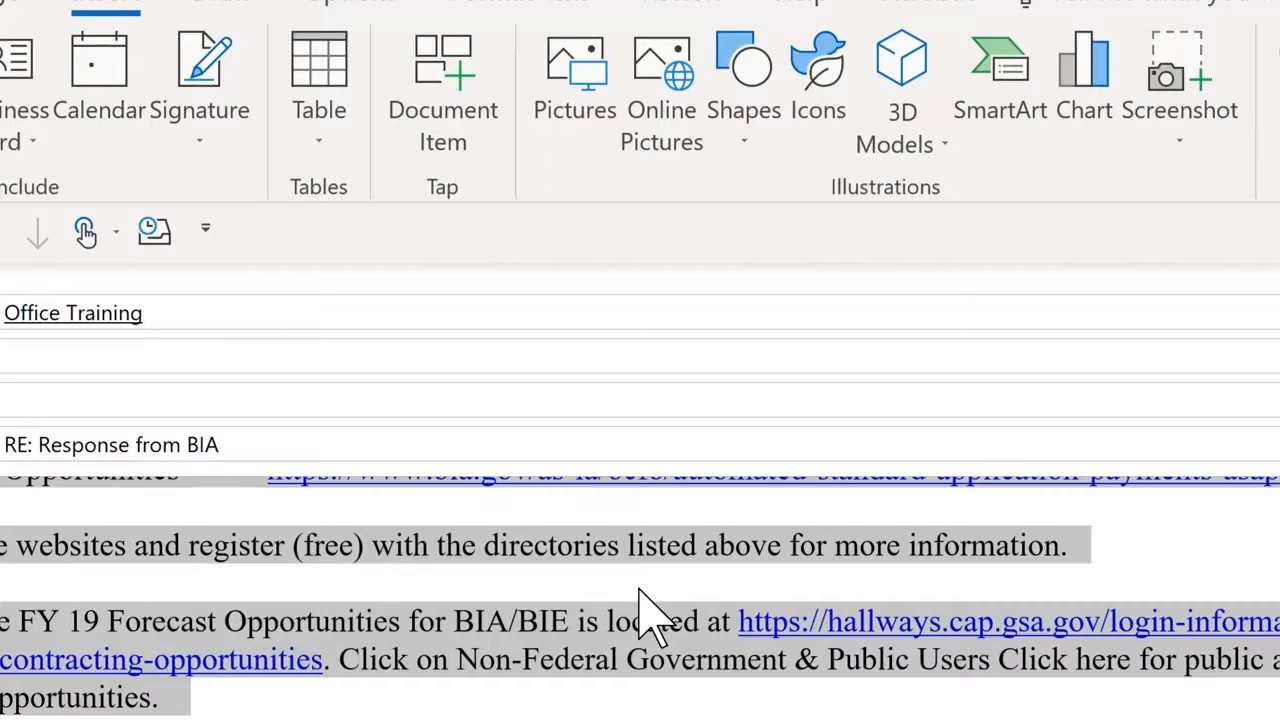
# Create a new e-mail message and begin its body with the greeting "Hello Wonderful Person," followed by a new line.
pyautogui.hotkey('ctrl', 'n')
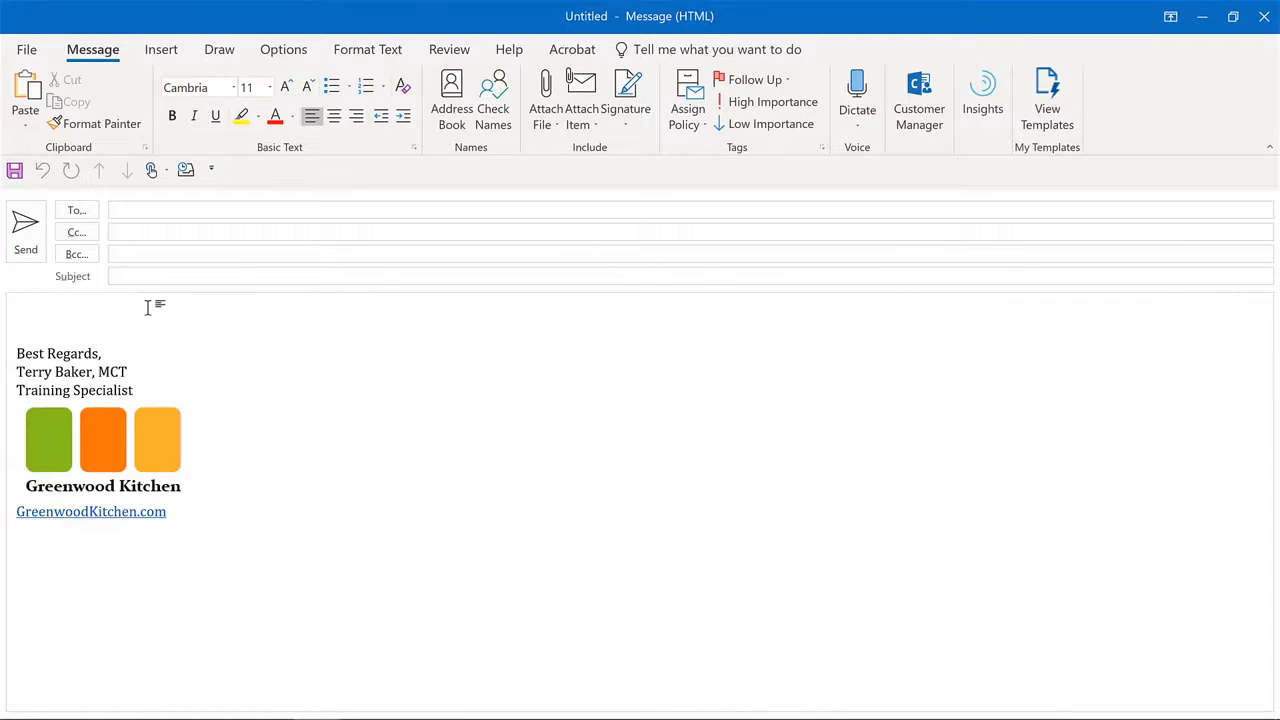
pyautogui.write('Hello Wonderful Person,')
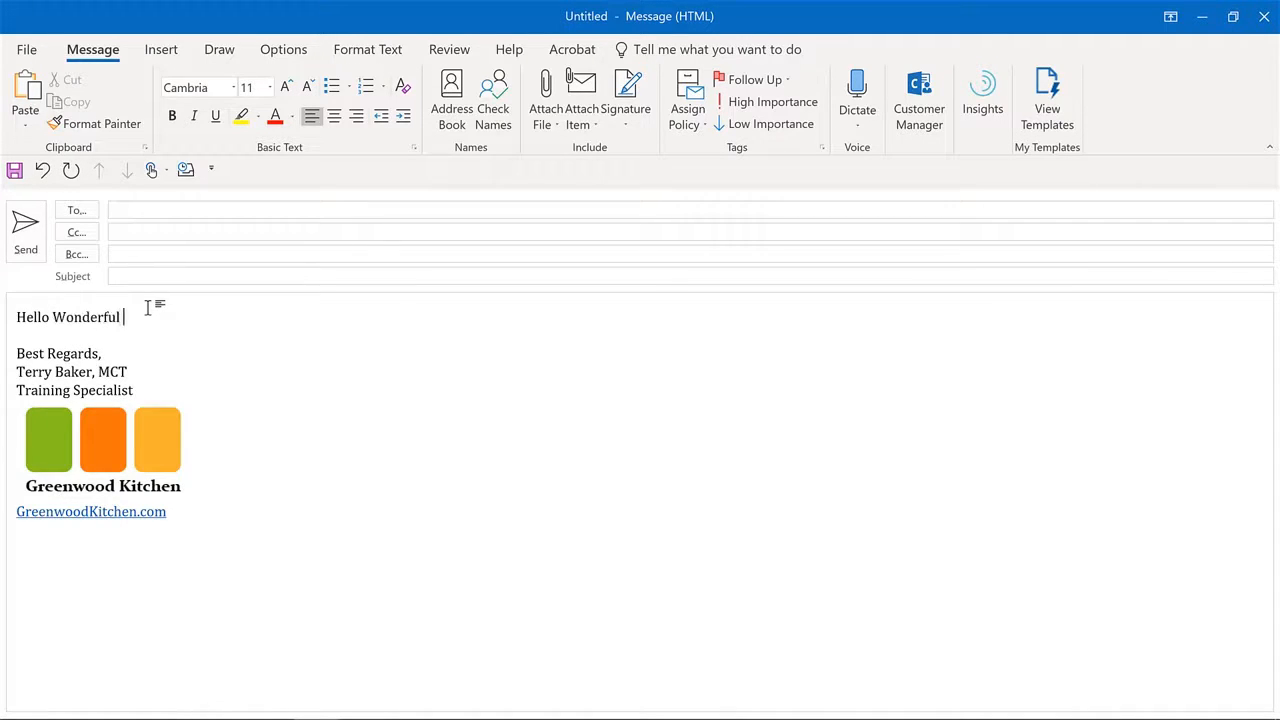
pyautogui.press('Return')
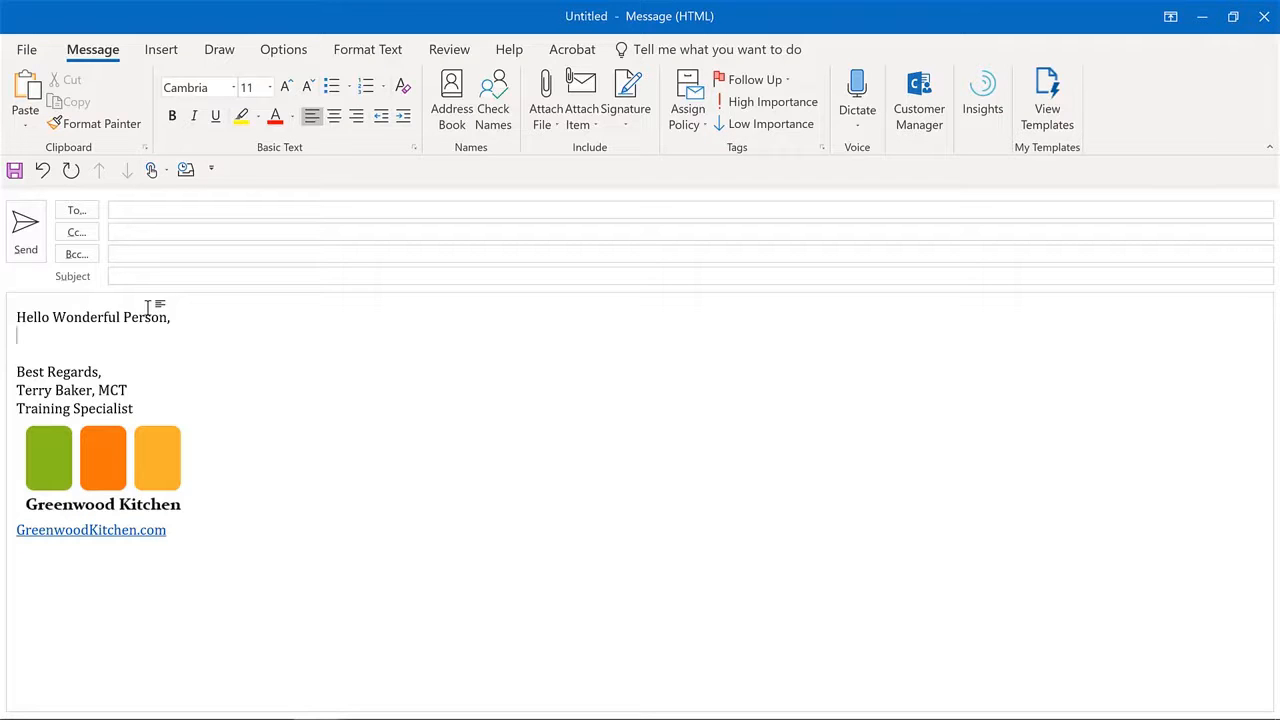
# Insert the Supplier Resources Quick Part below the greeting and review the inserted text through to the signature.
pyautogui.click(150, 49)
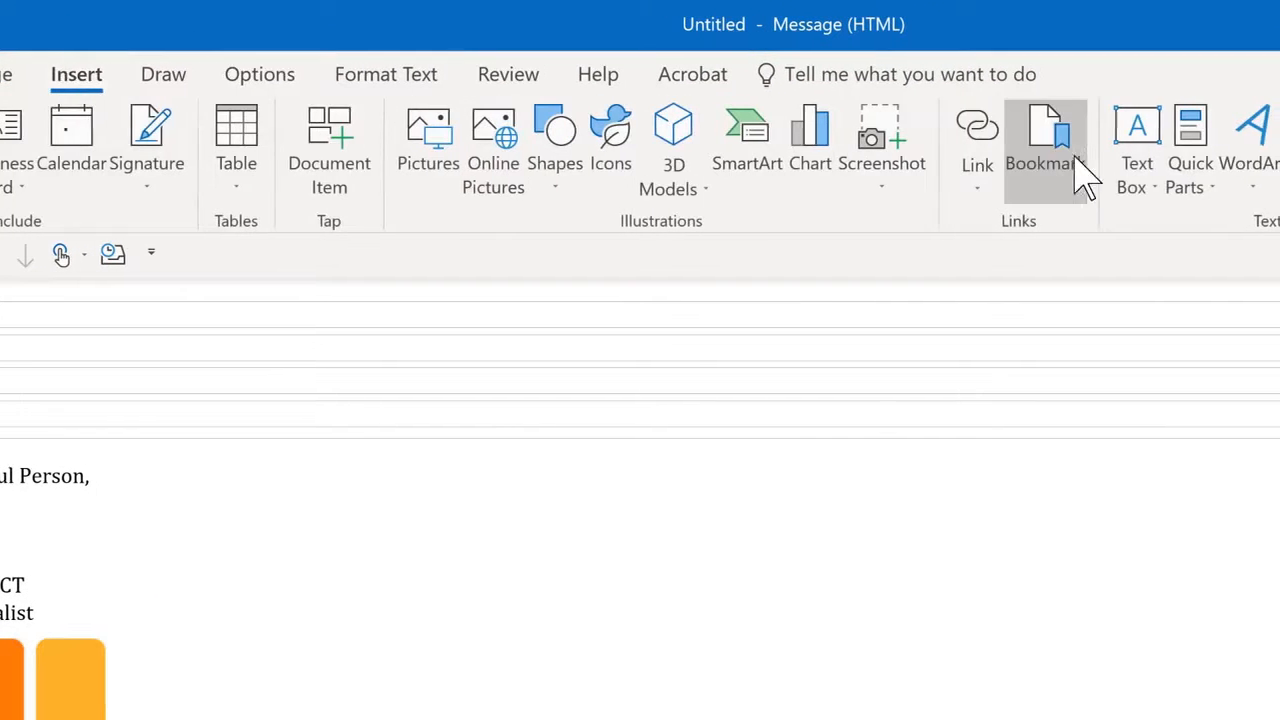
pyautogui.click(1189, 175)
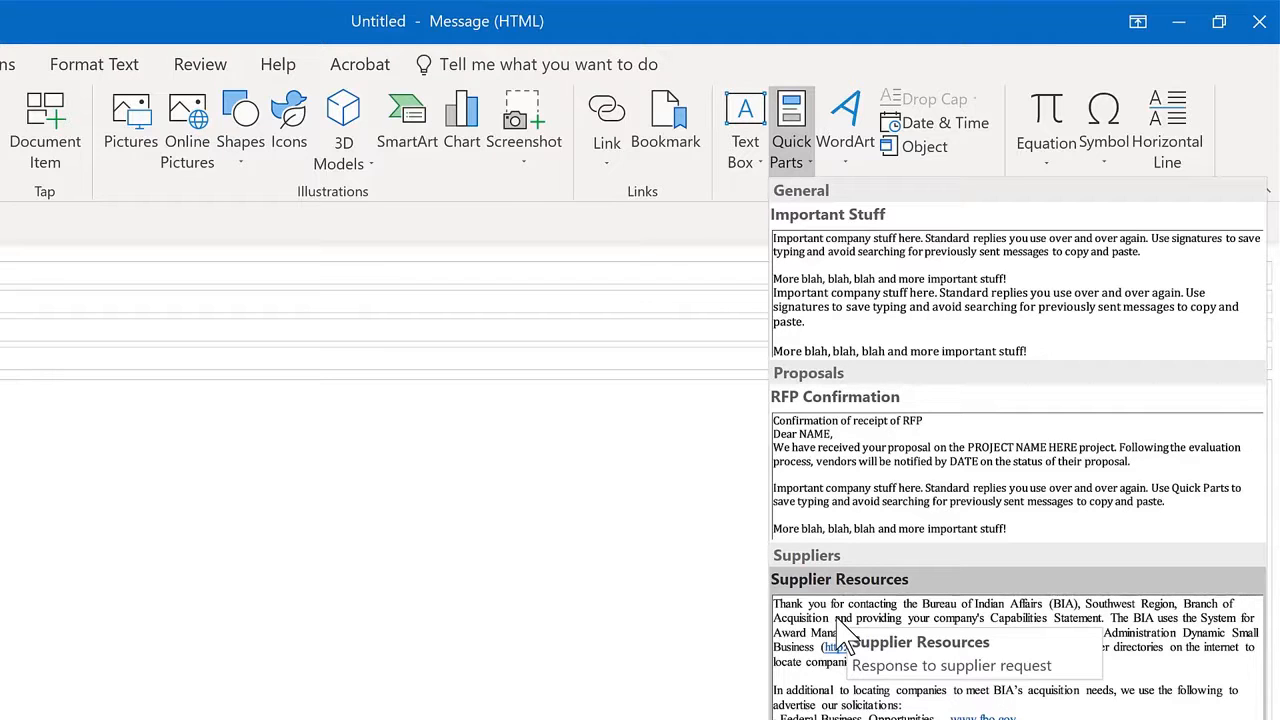
pyautogui.click(840, 630)
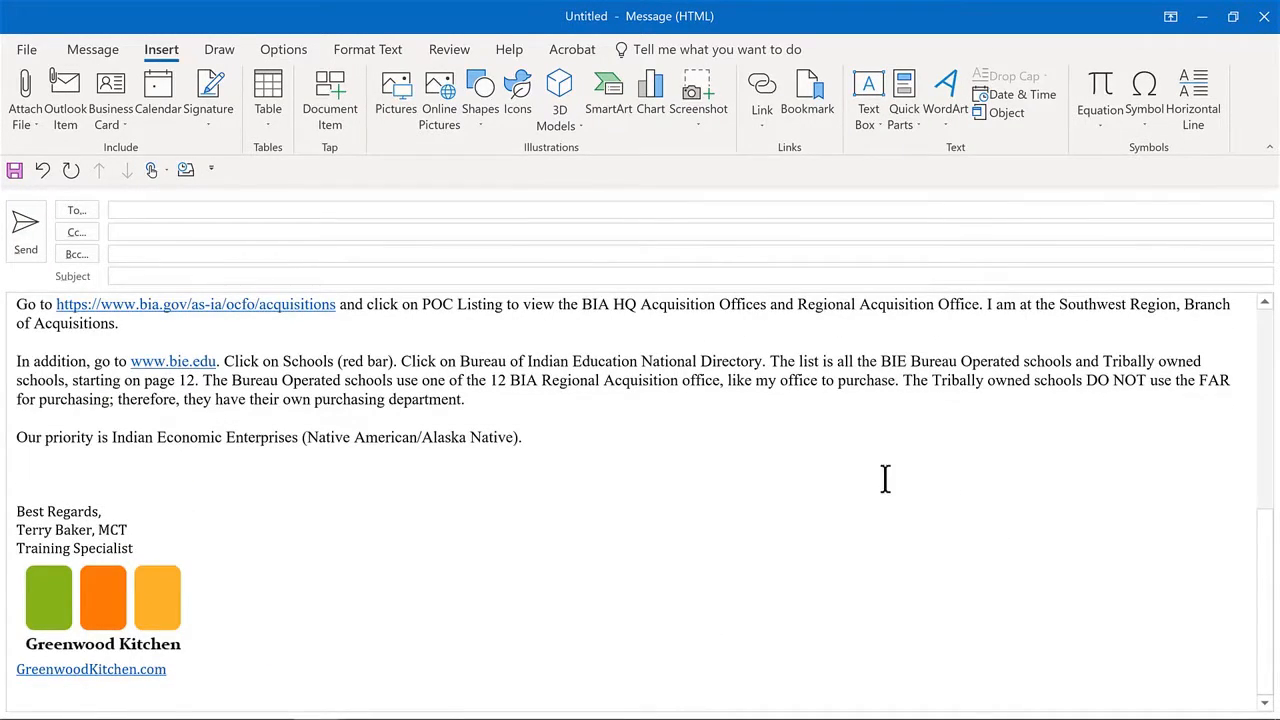
pyautogui.scroll(8, 885, 478)
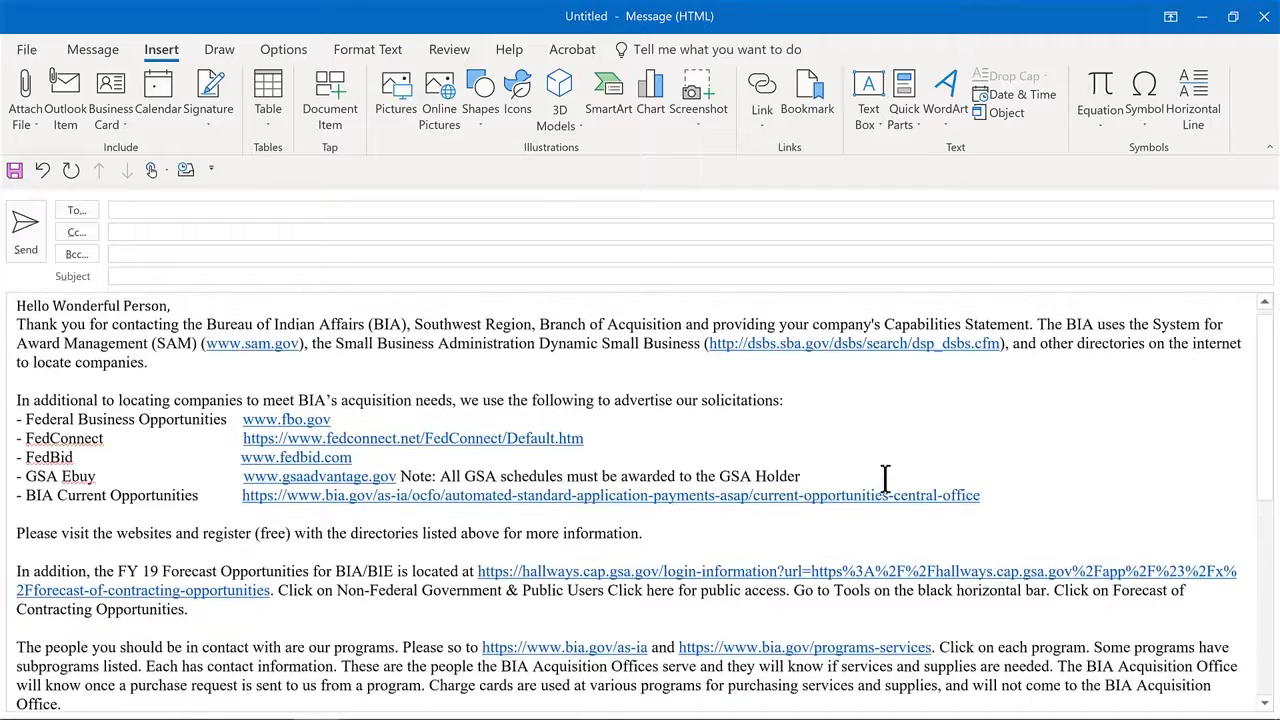
pyautogui.scroll(-7, 885, 478)
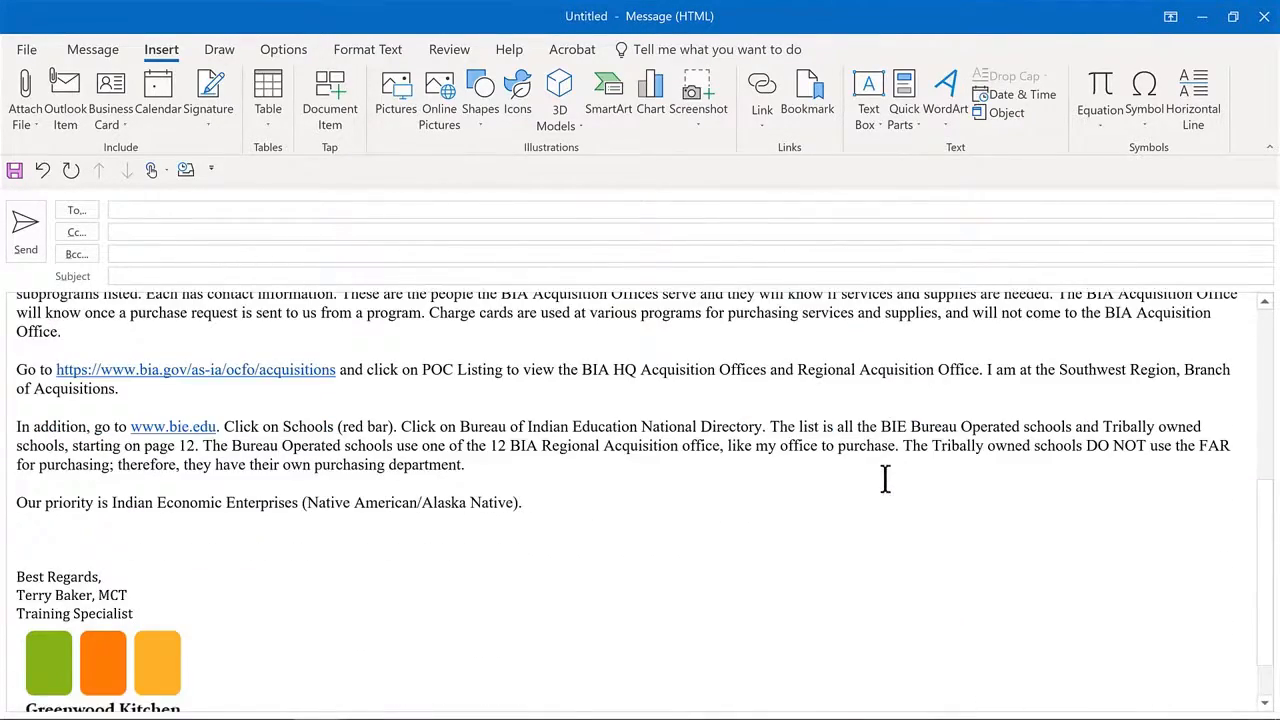
pyautogui.scroll(-2, 885, 478)
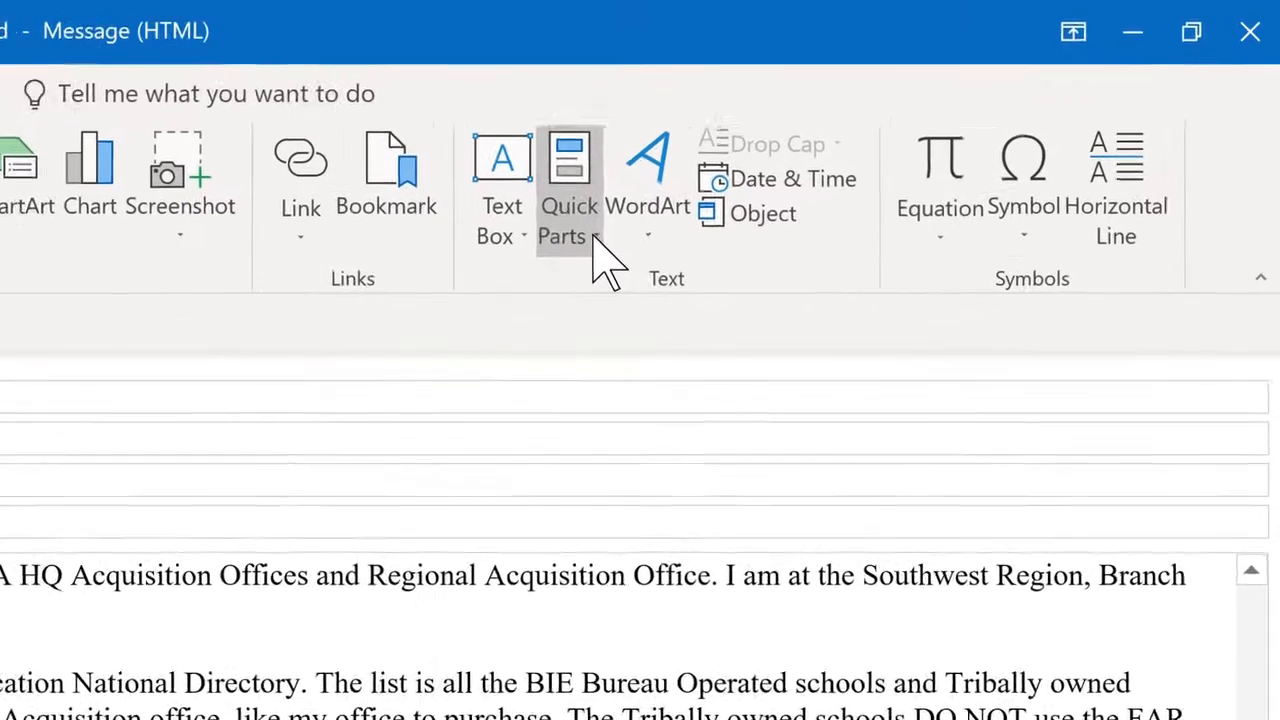
# Open the Quick Parts gallery and bring up the options for the Important Stuff entry.
pyautogui.click(593, 240)
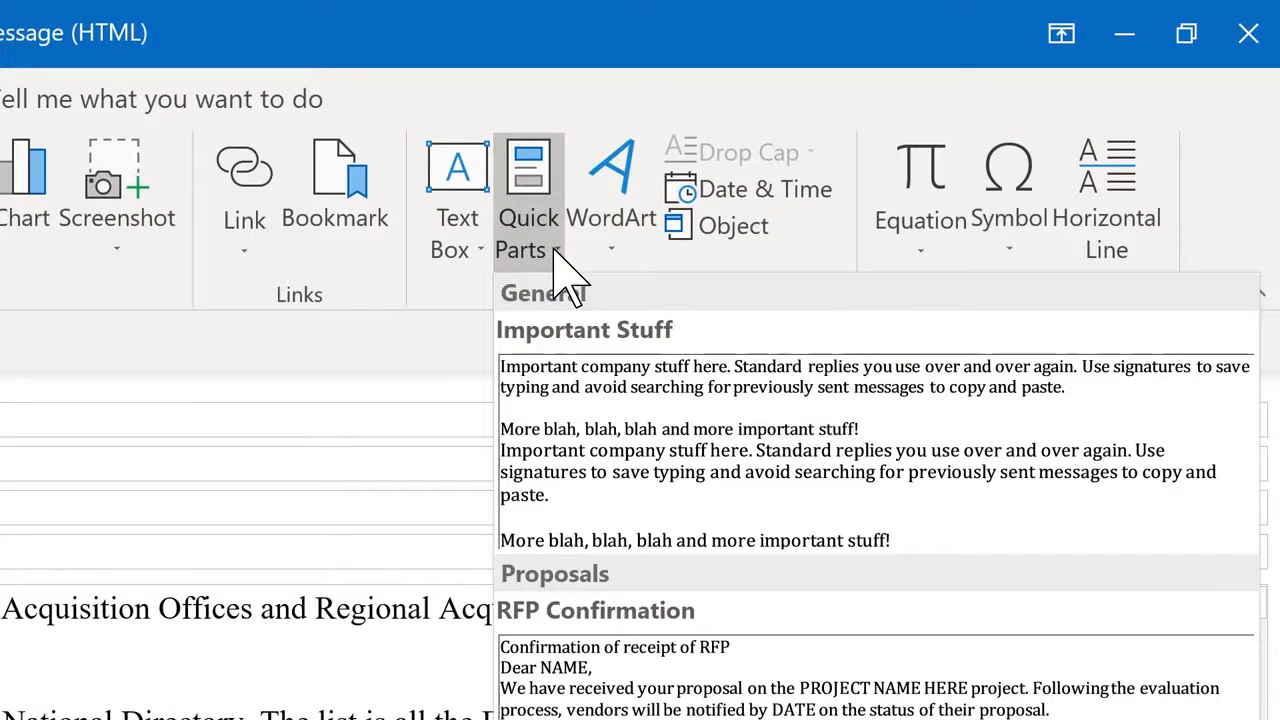
pyautogui.rightClick(607, 385)
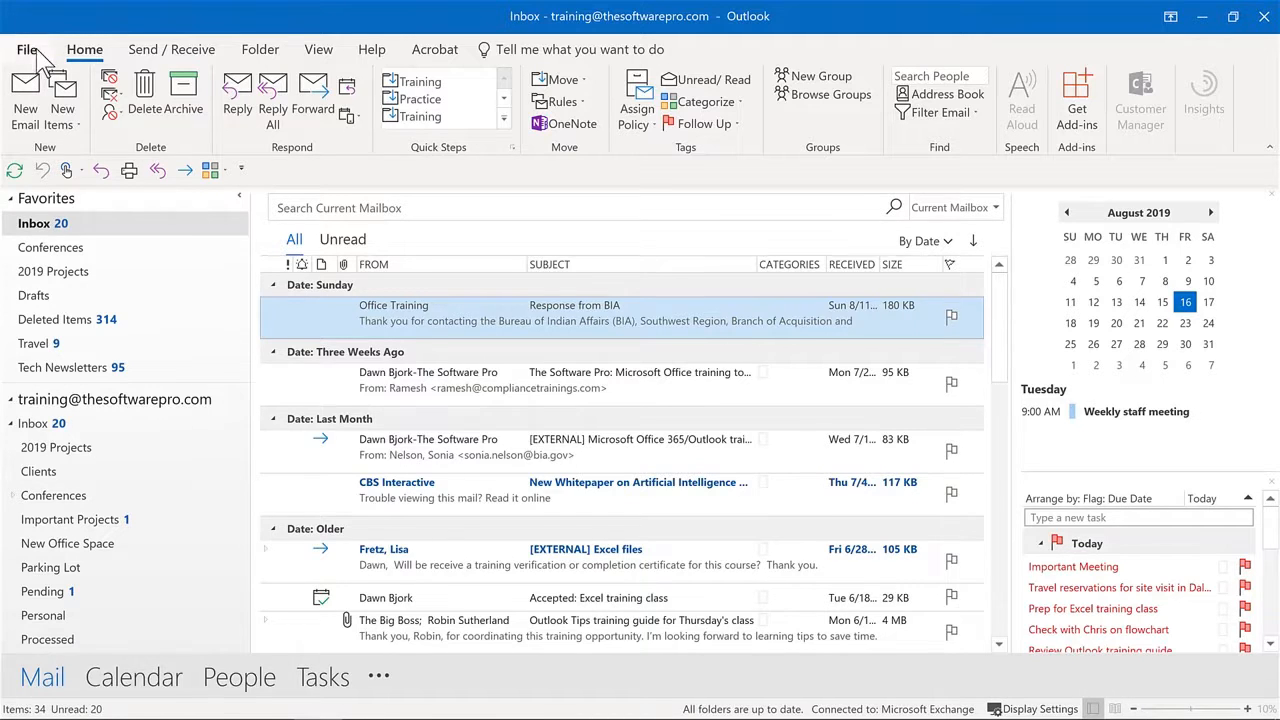
# Turn on automatic replies for the mailbox and limit them to a time range ending Mon 8/26/2019.
pyautogui.click(28, 50)
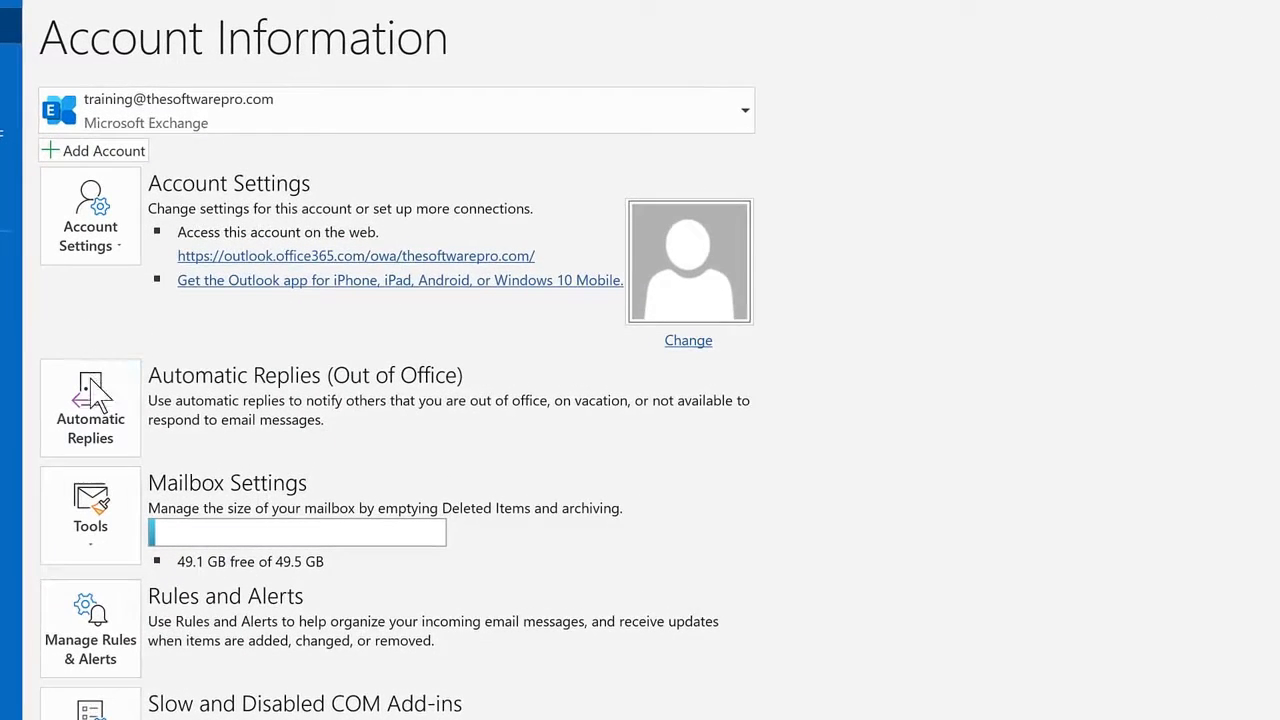
pyautogui.click(104, 414)
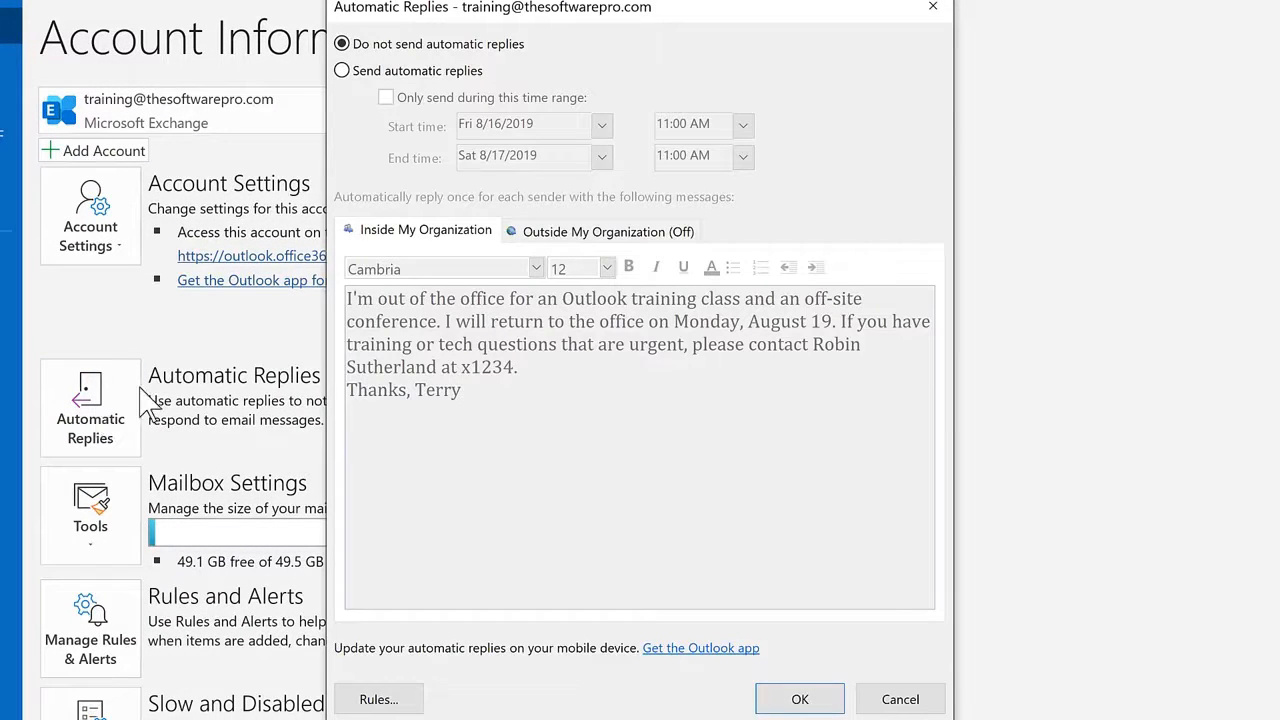
pyautogui.click(342, 71)
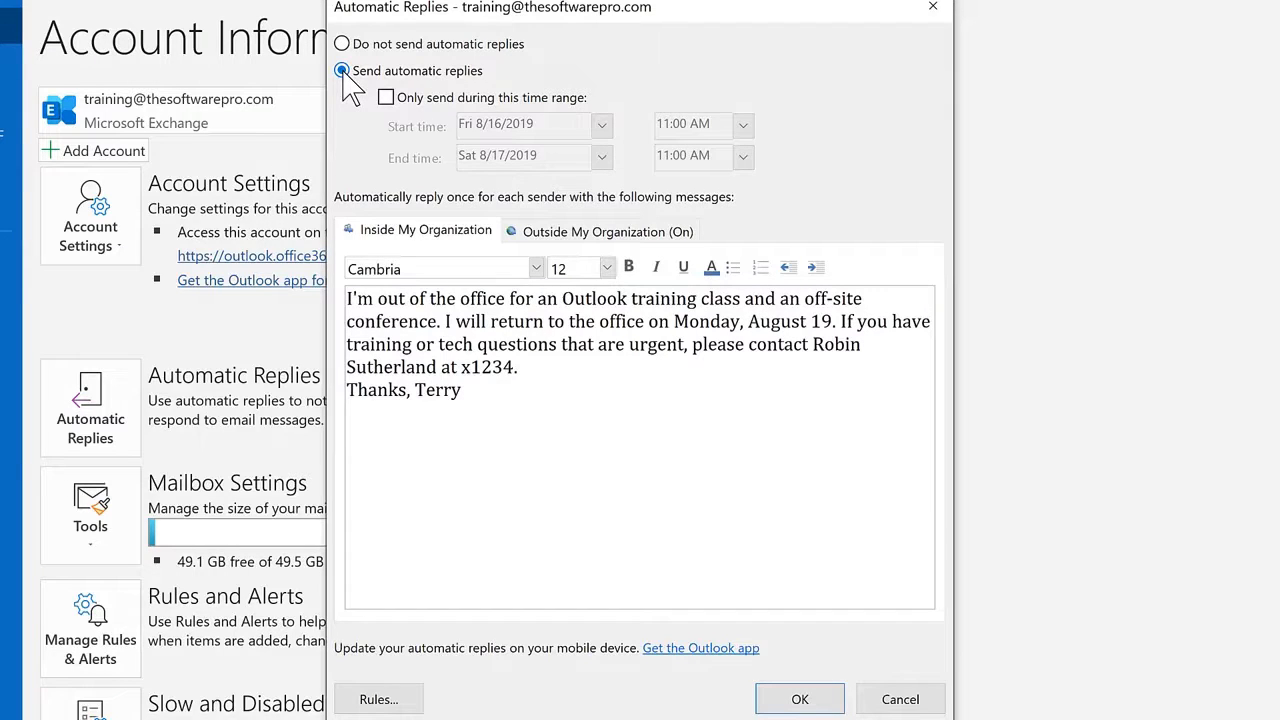
pyautogui.click(392, 97)
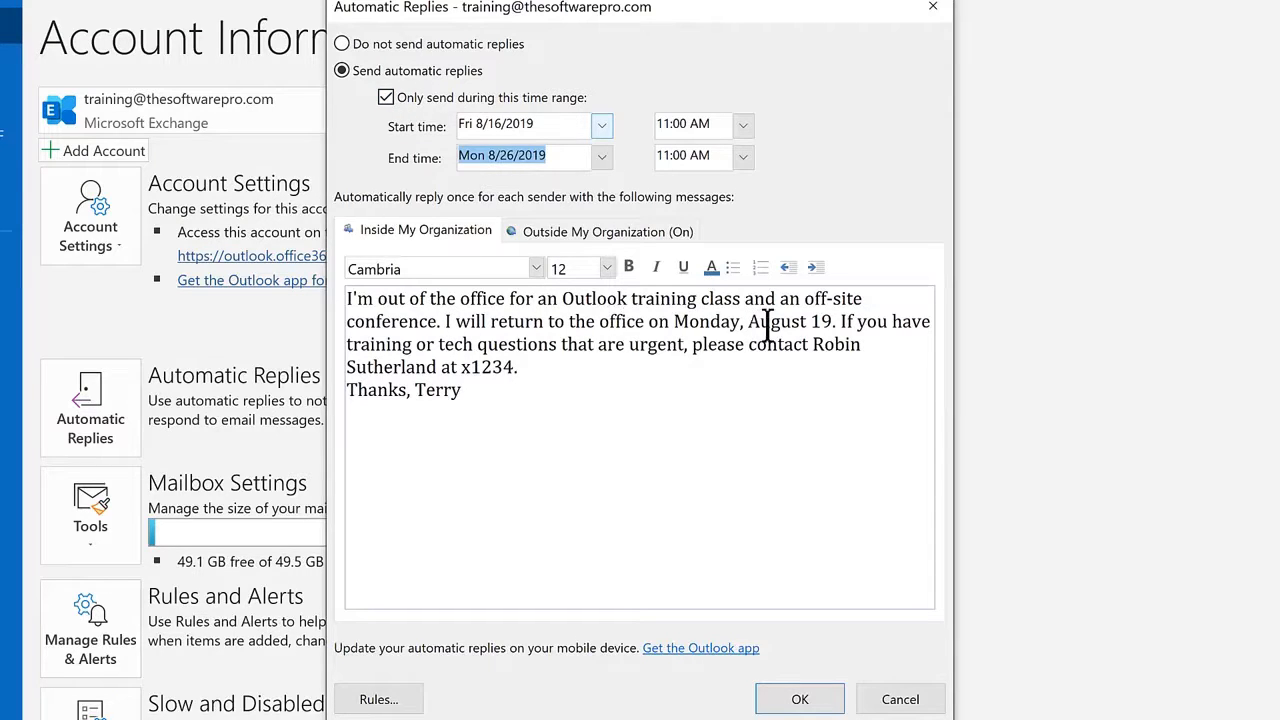
# Change the return date in the automatic reply for people inside the organization to Monday, August 26.
pyautogui.click(810, 320)
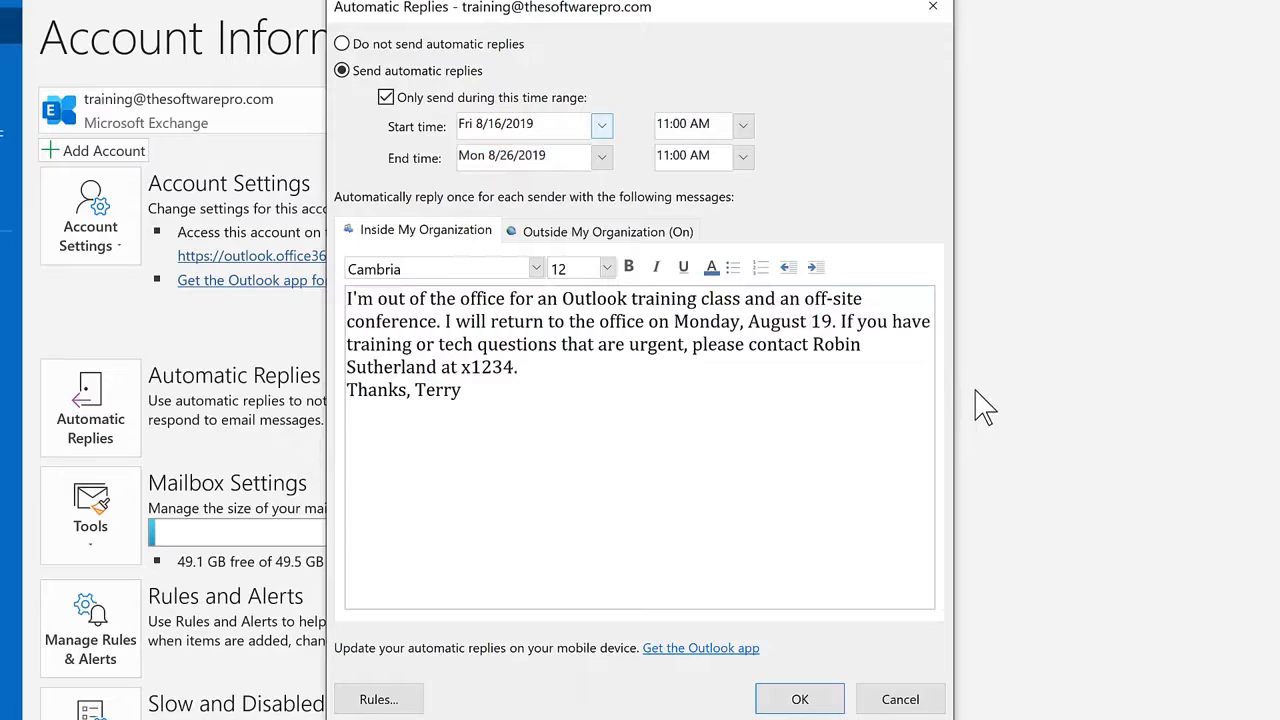
pyautogui.press('Delete')
pyautogui.press('Delete')
pyautogui.write('26')
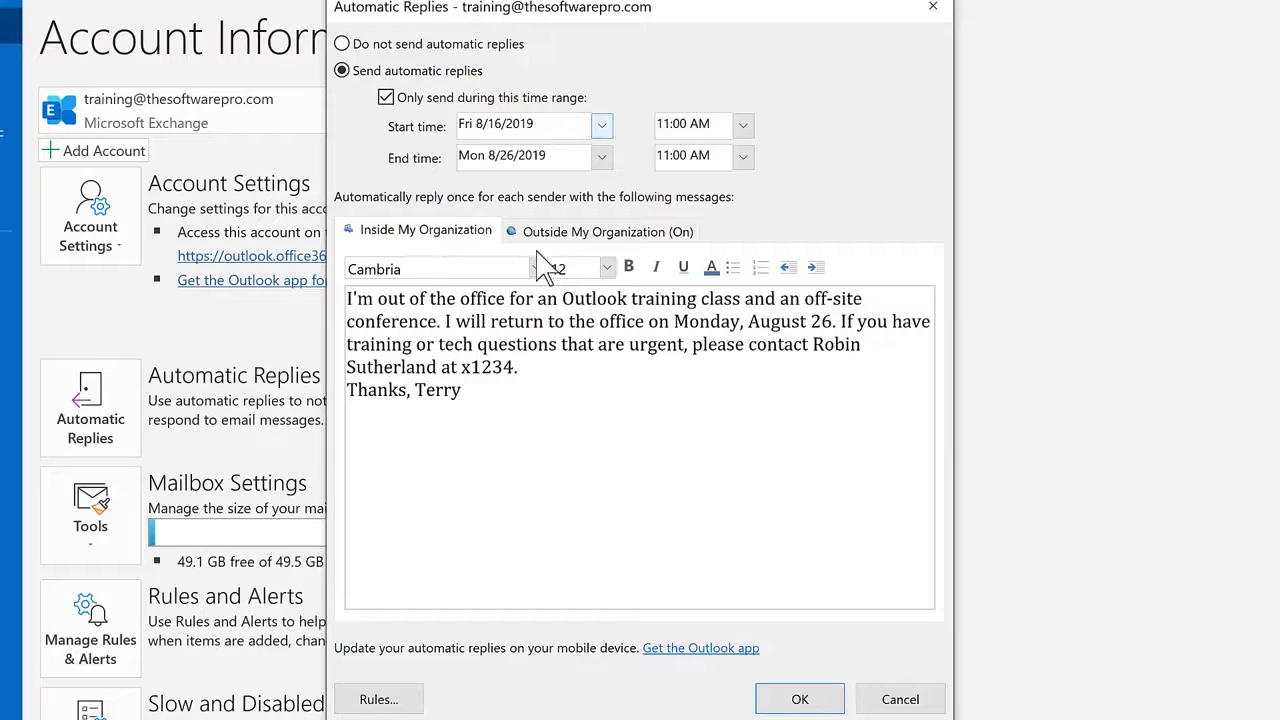
# Change the day of the return date to 26 in the automatic reply for people outside the organization.
pyautogui.click(580, 233)
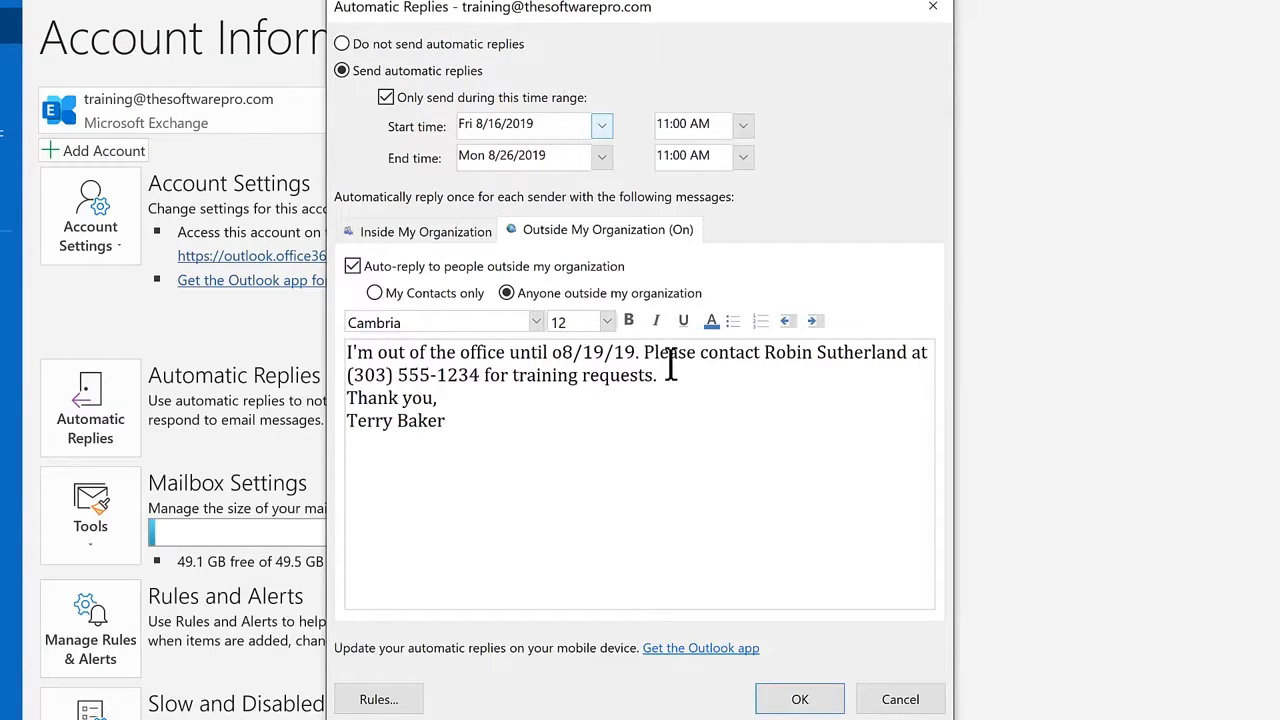
pyautogui.click(604, 352)
pyautogui.press('BackSpace')
pyautogui.press('BackSpace')
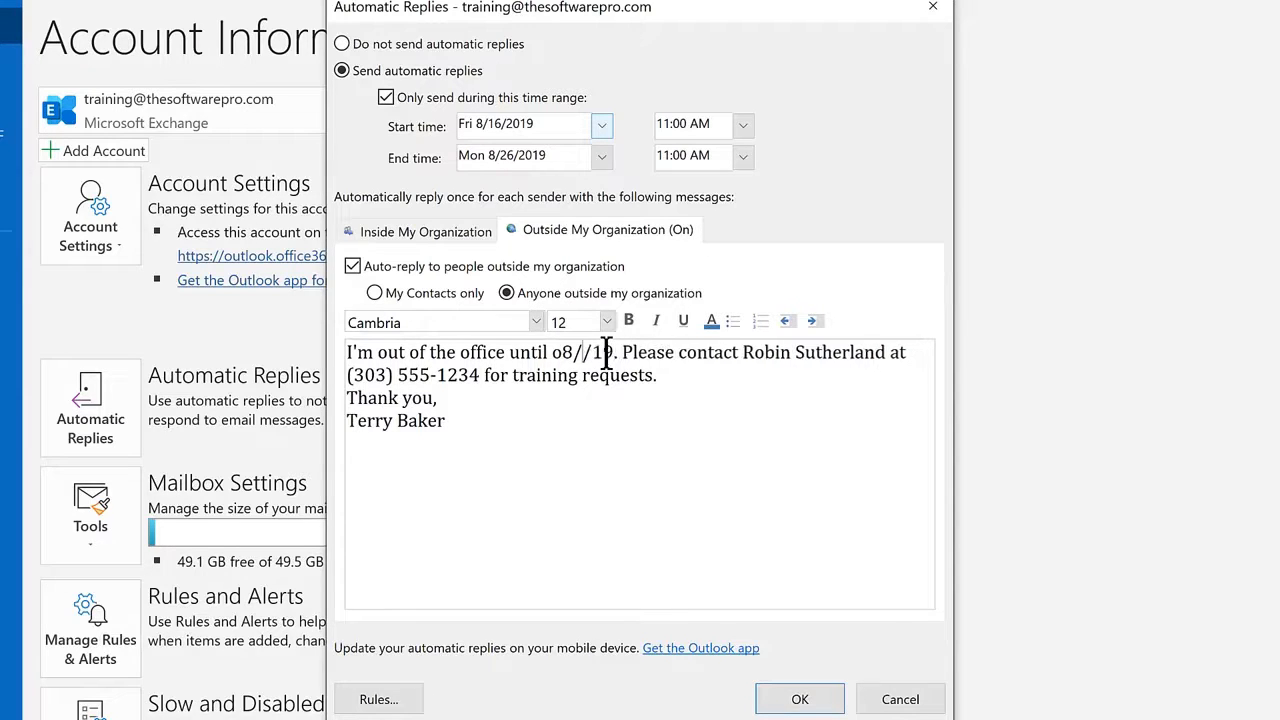
pyautogui.write('26')
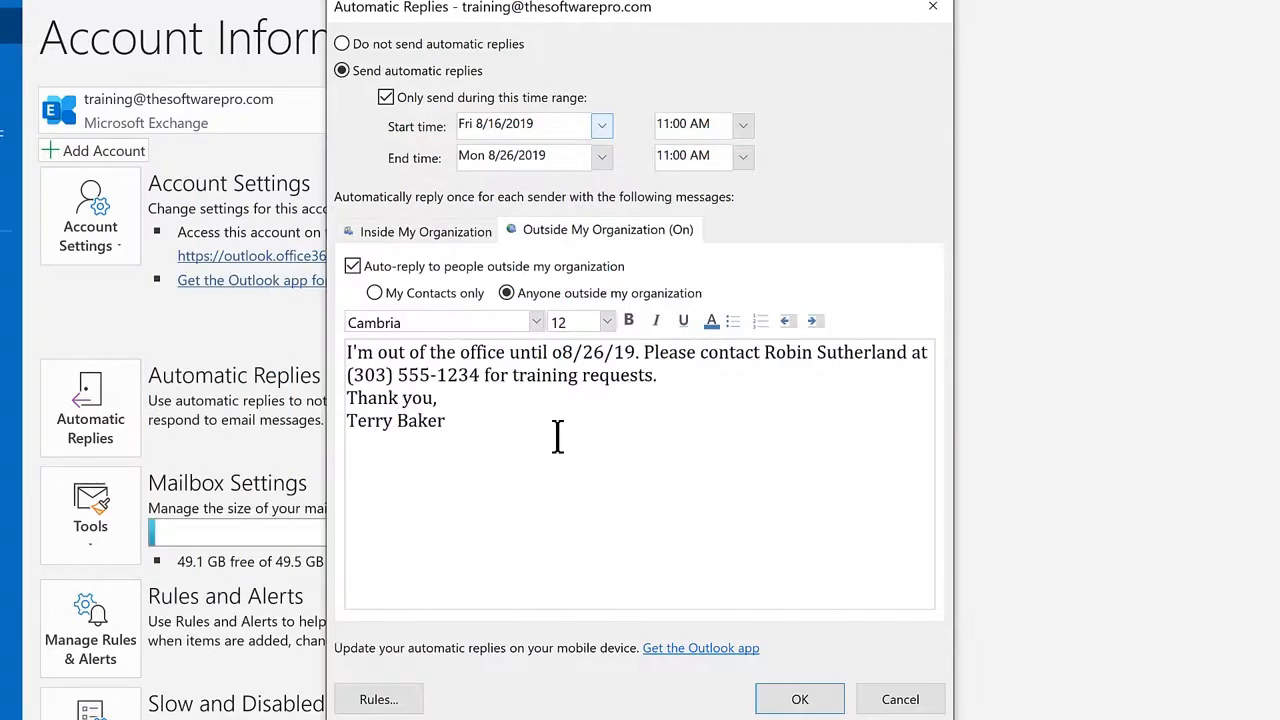
# Start a new automatic reply rule for incoming messages, and return to the Inbox from the account information.
pyautogui.click(380, 700)
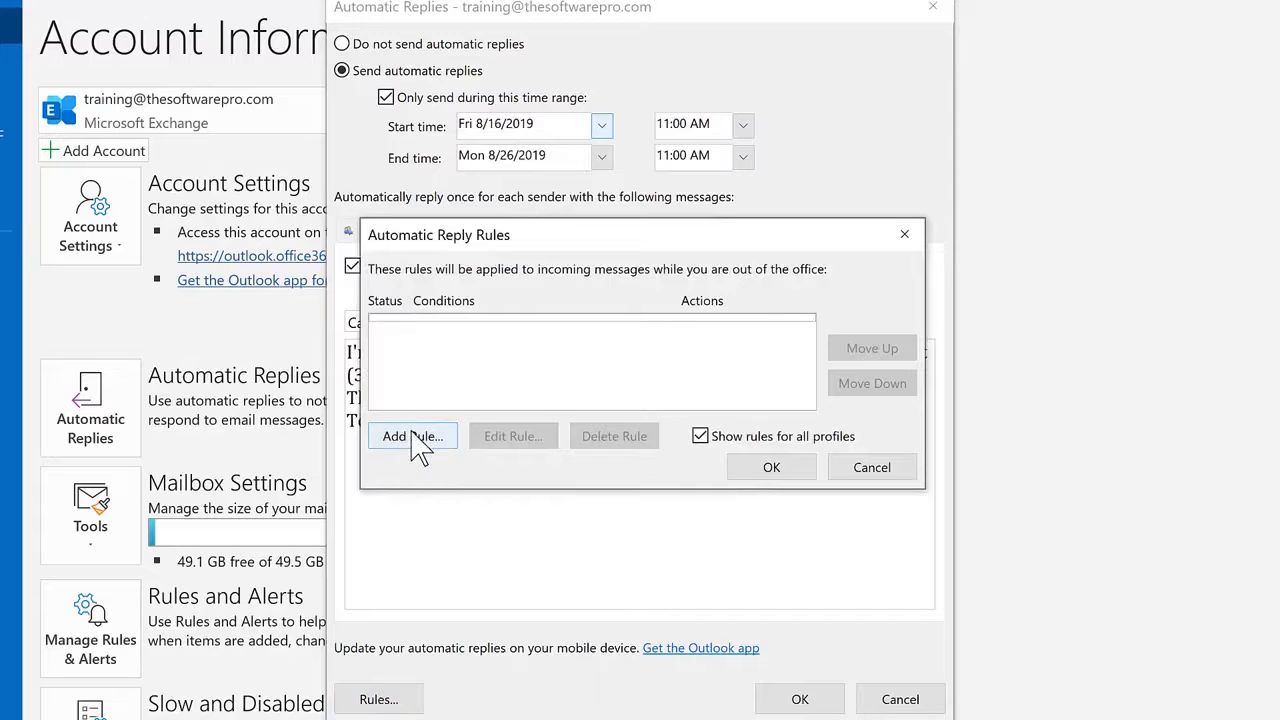
pyautogui.click(418, 440)
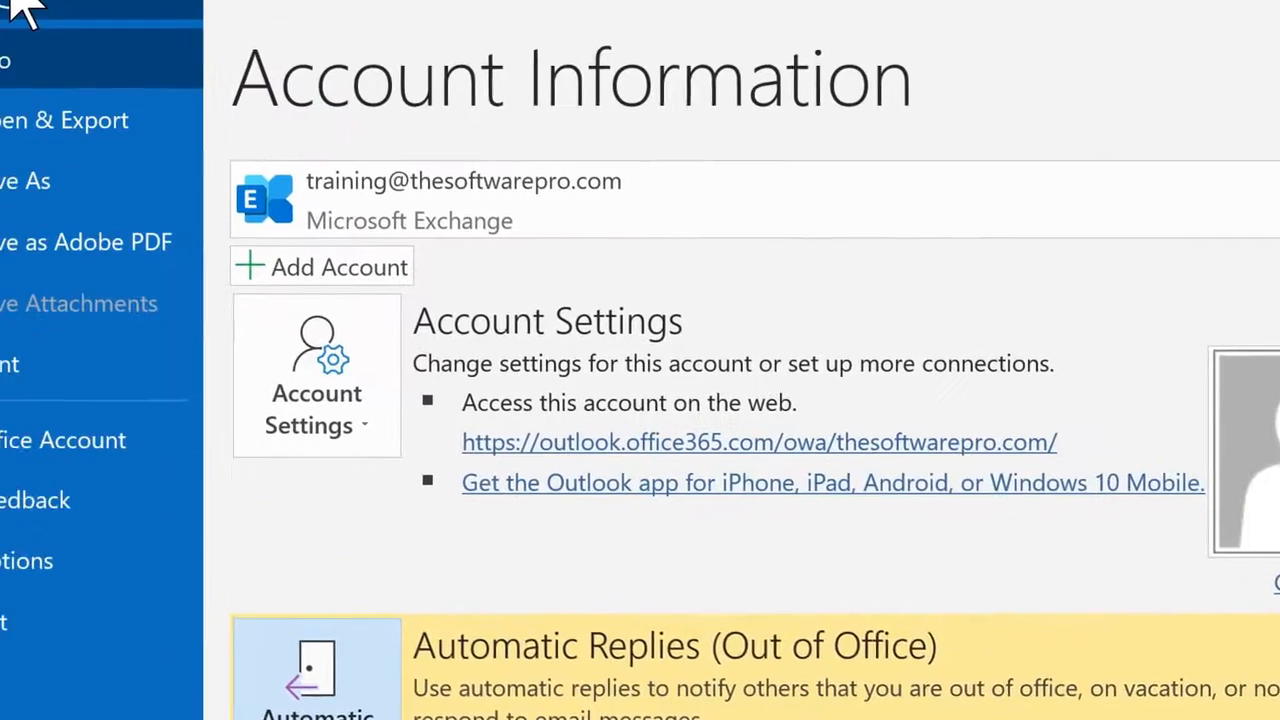
pyautogui.click(60, 80)
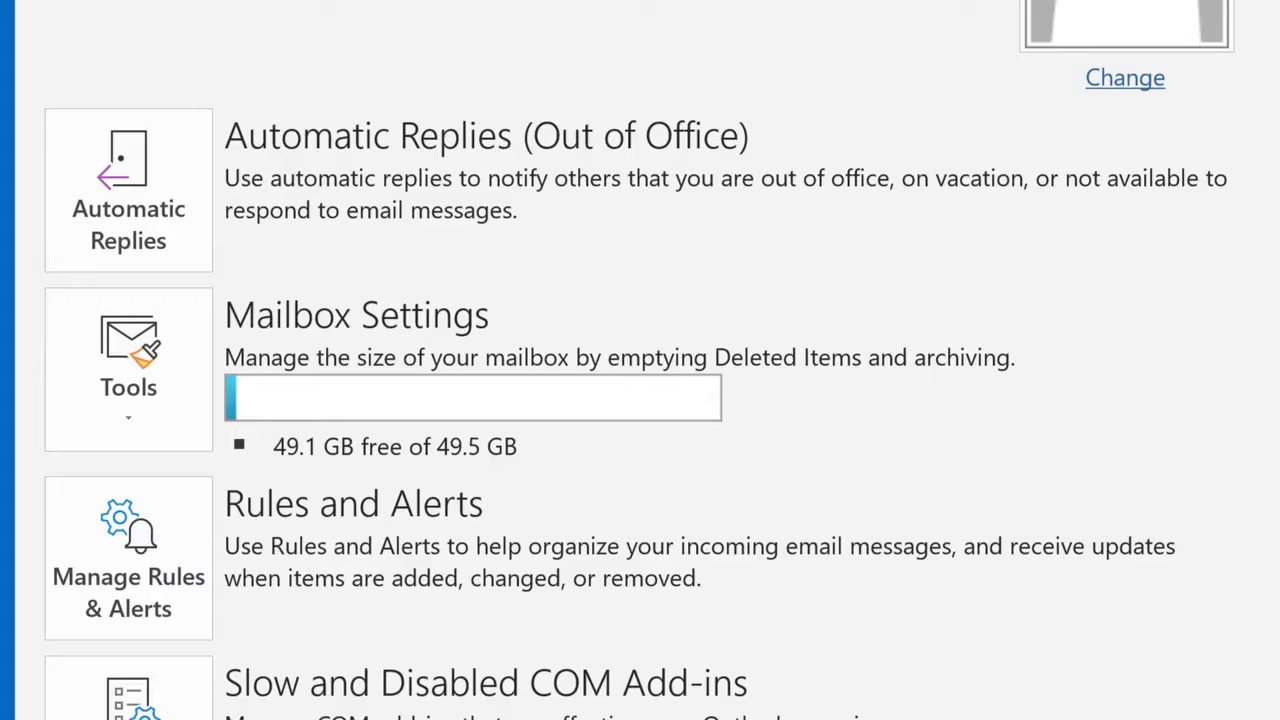
pyautogui.click(34, 52)
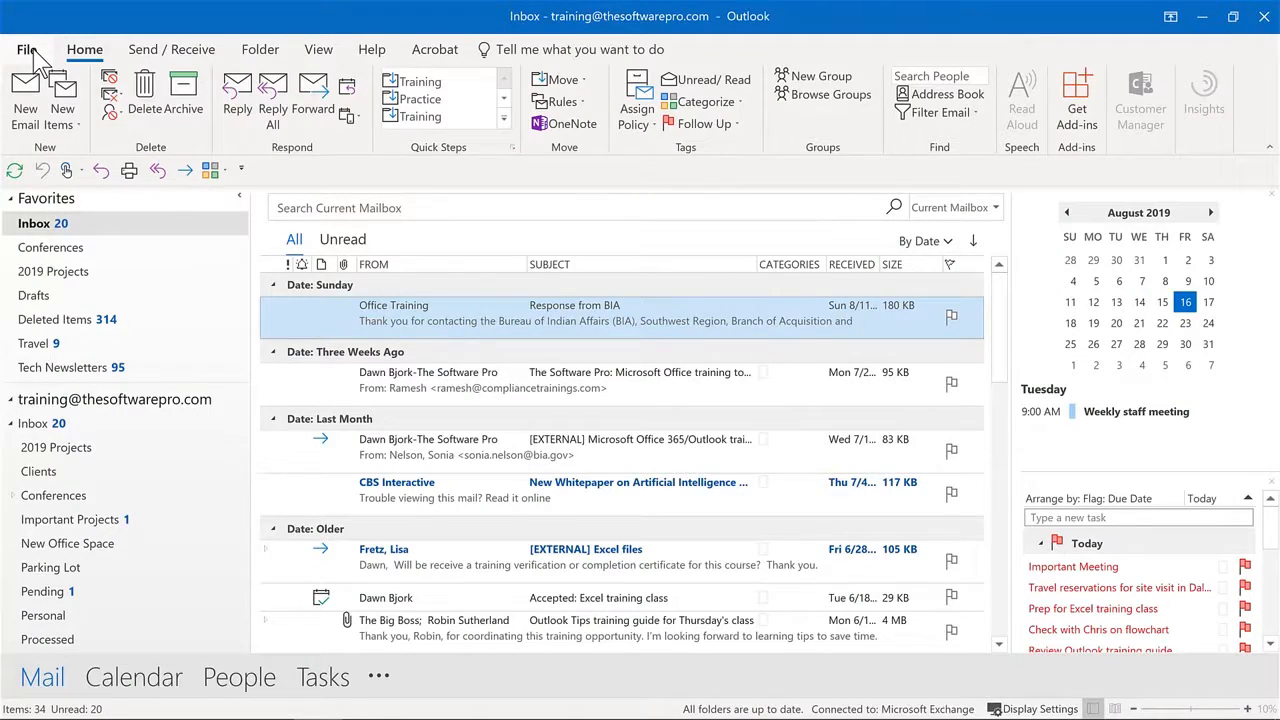